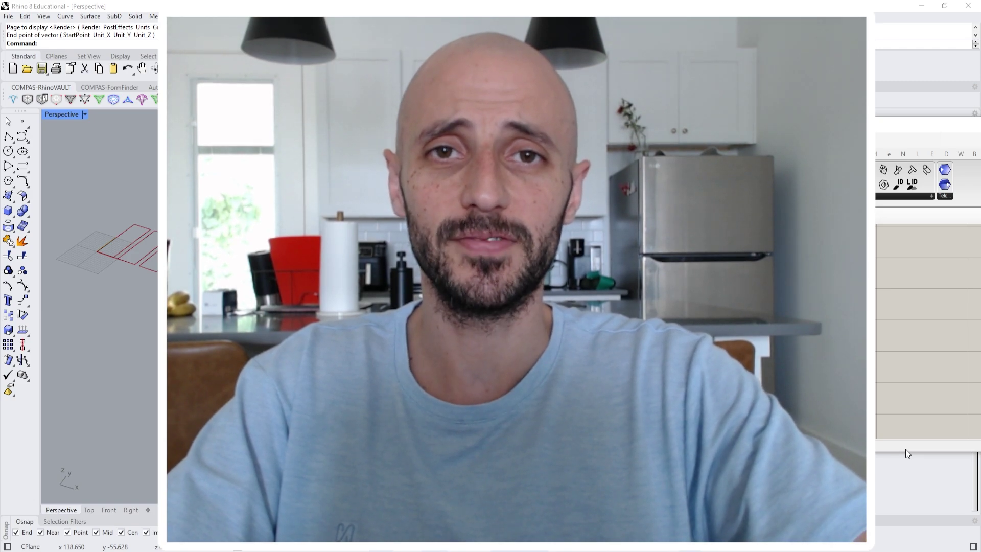
# - Add a Series component to the canvas beside the Linear Array
pyautogui.scroll(-3, 779, 337)
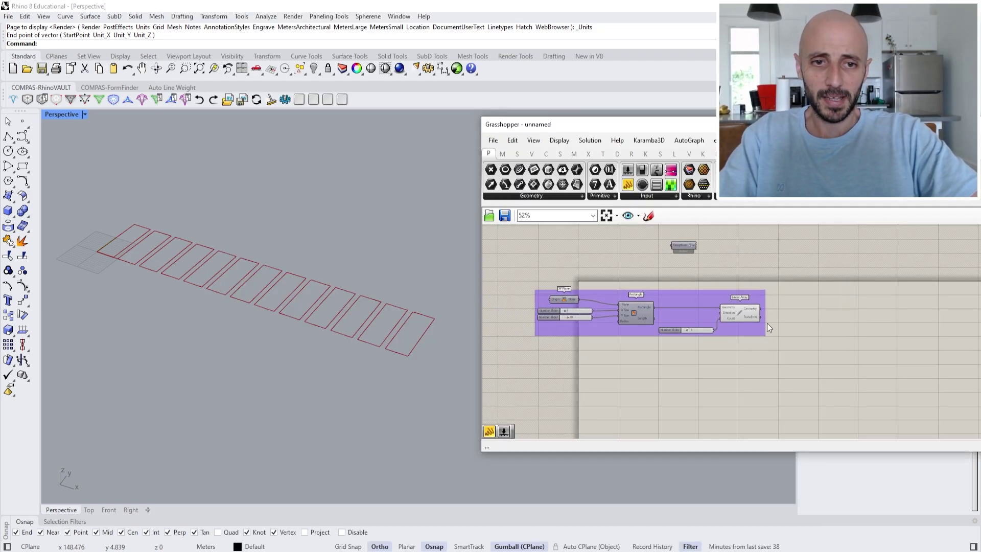
pyautogui.moveTo(764, 307); pyautogui.dragTo(802, 296, button='right')
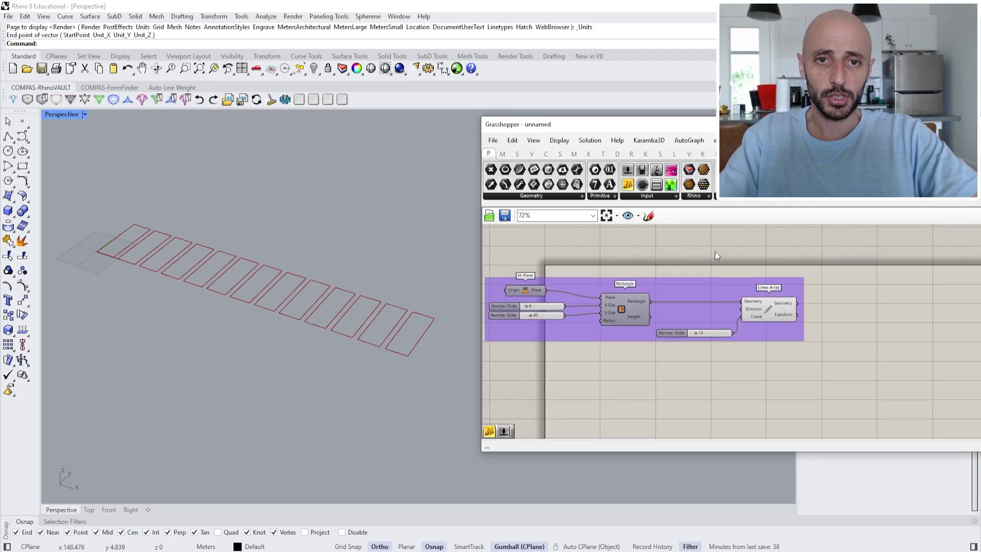
pyautogui.click(517, 153)
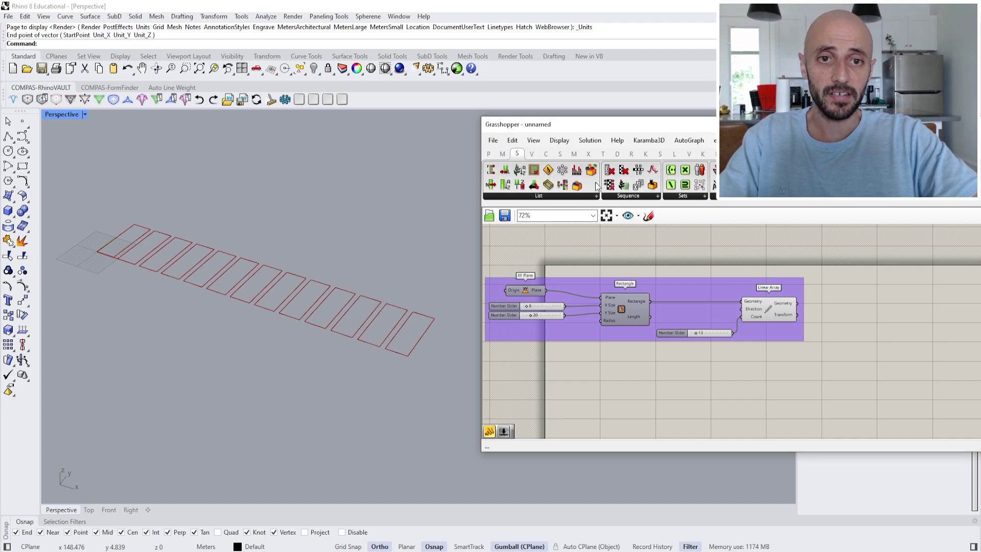
pyautogui.click(620, 196)
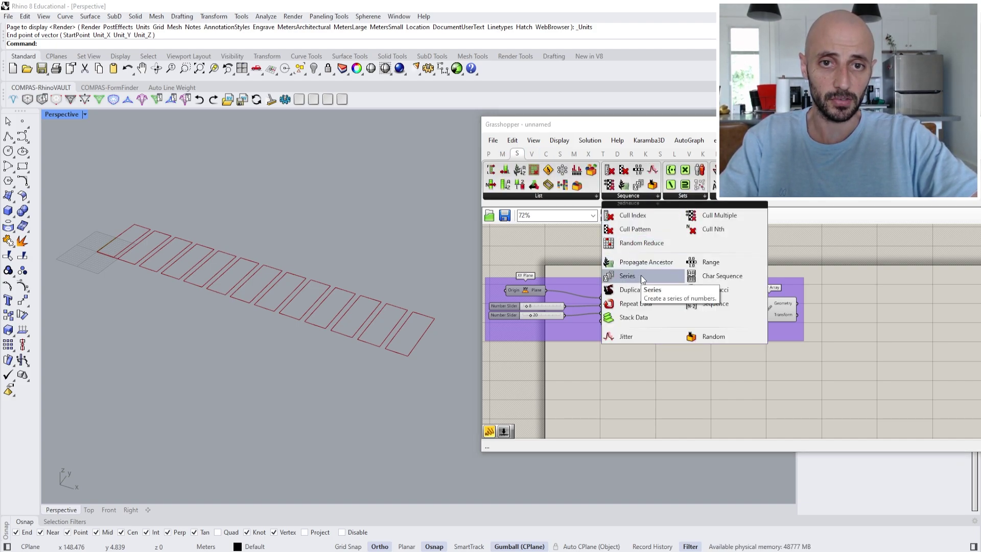
pyautogui.moveTo(641, 276); pyautogui.dragTo(908, 302)
pyautogui.scroll(4, 909, 302)
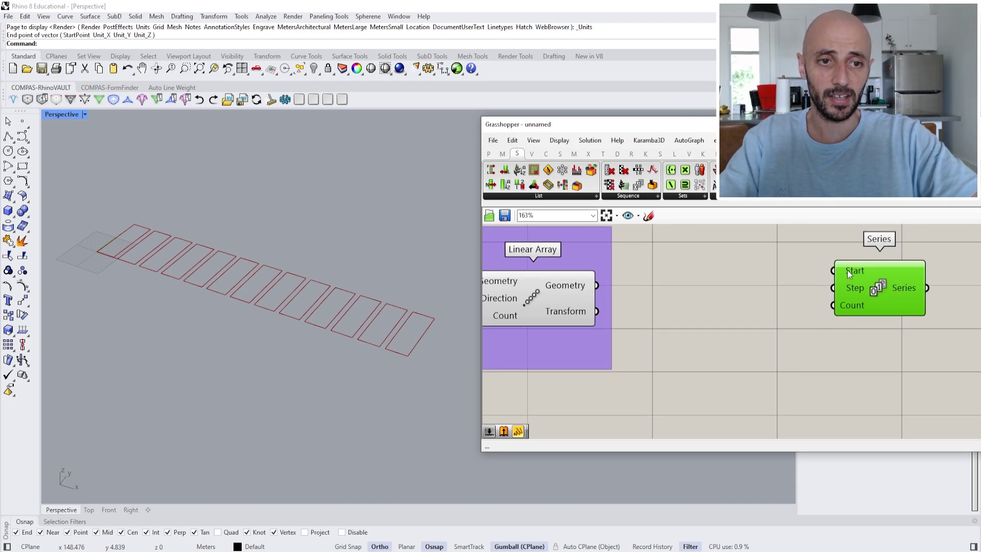
pyautogui.moveTo(855, 312); pyautogui.dragTo(732, 319, button='right')
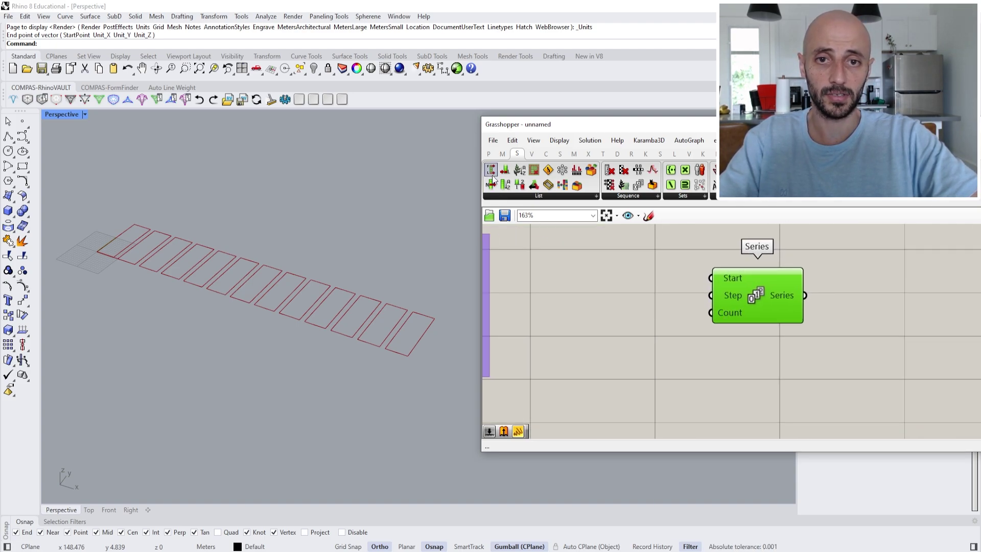
# - Add a Panel, wire the Series output into it, and enlarge it to read the full number list
pyautogui.click(489, 154)
pyautogui.moveTo(628, 184); pyautogui.dragTo(918, 309)
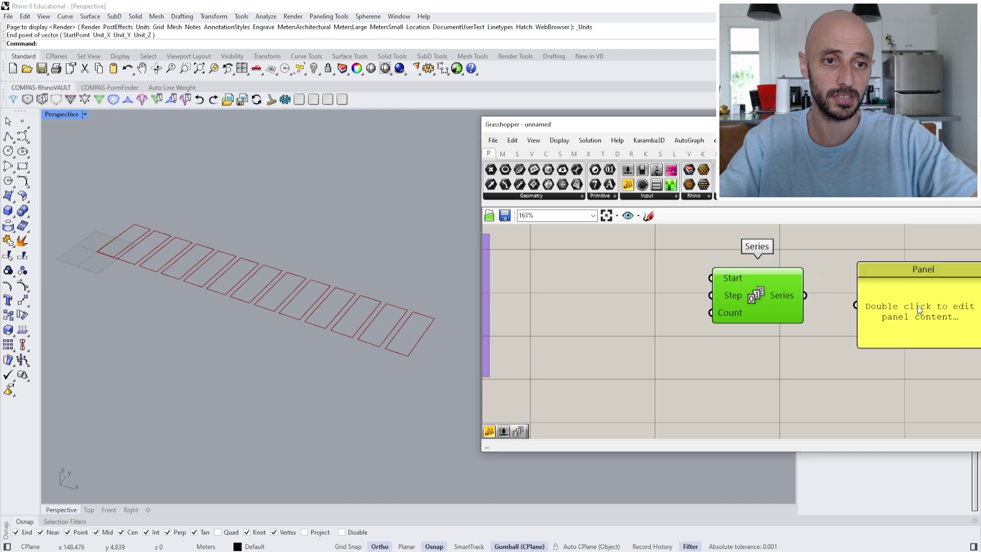
pyautogui.moveTo(805, 296); pyautogui.dragTo(856, 305)
pyautogui.moveTo(855, 305); pyautogui.dragTo(778, 276, button='right')
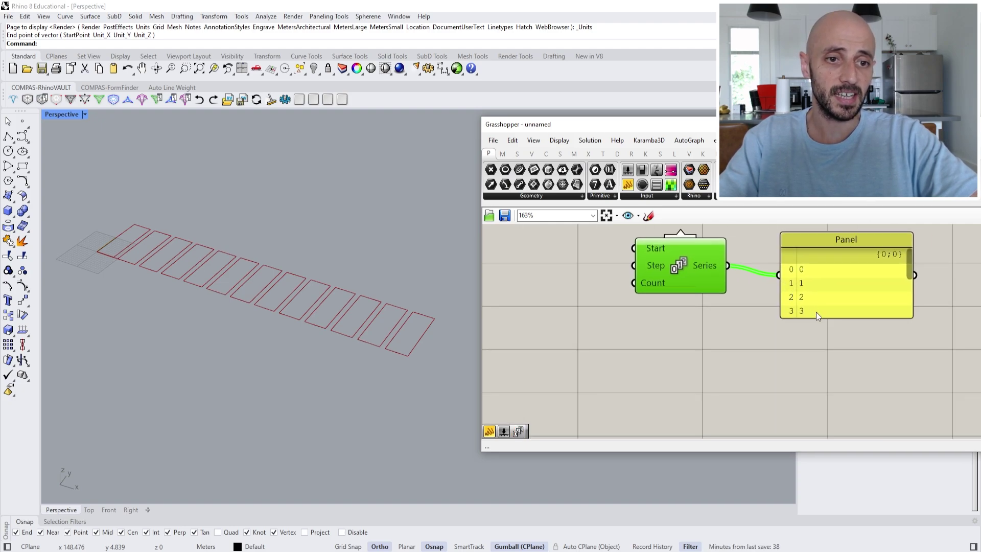
pyautogui.moveTo(817, 317); pyautogui.dragTo(817, 422)
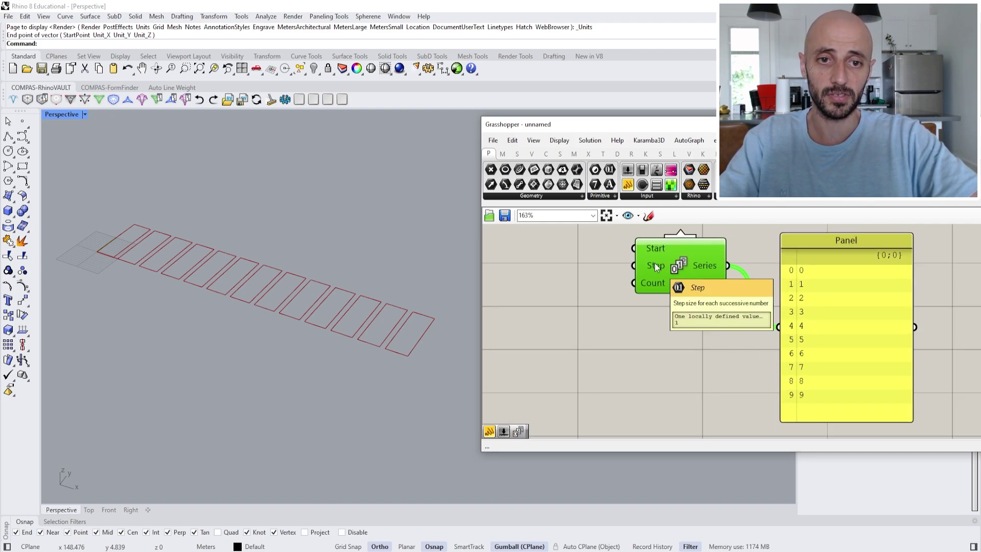
pyautogui.moveTo(655, 283)
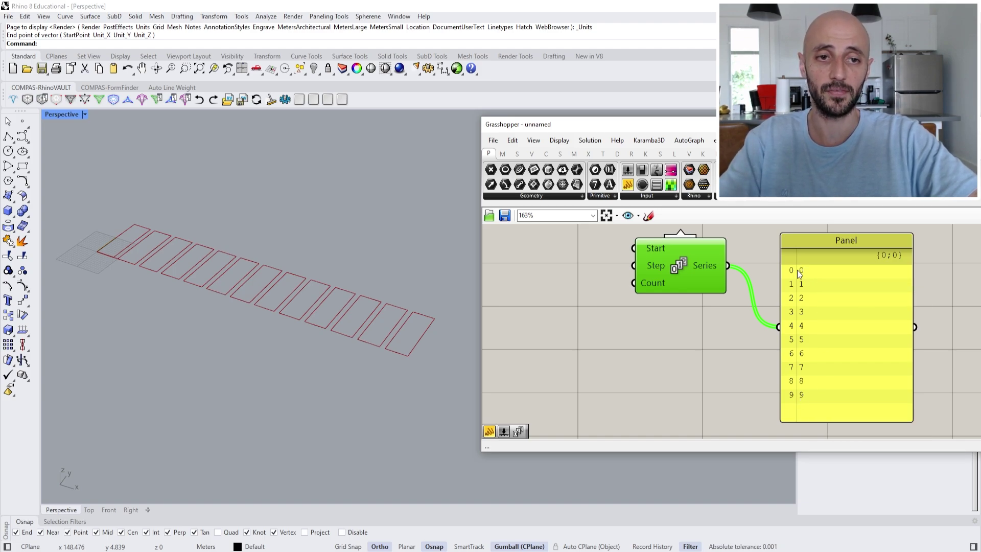
# - Delete the Panel attached to the Series output
pyautogui.scroll(-2, 803, 350)
pyautogui.scroll(-1, 803, 346)
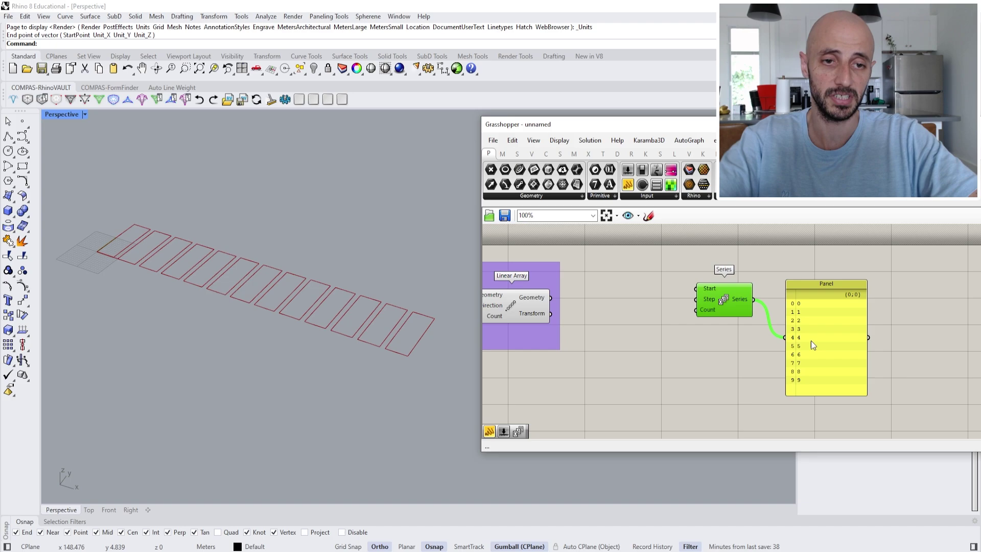
pyautogui.click(811, 340)
pyautogui.moveTo(742, 333); pyautogui.dragTo(807, 318, button='right')
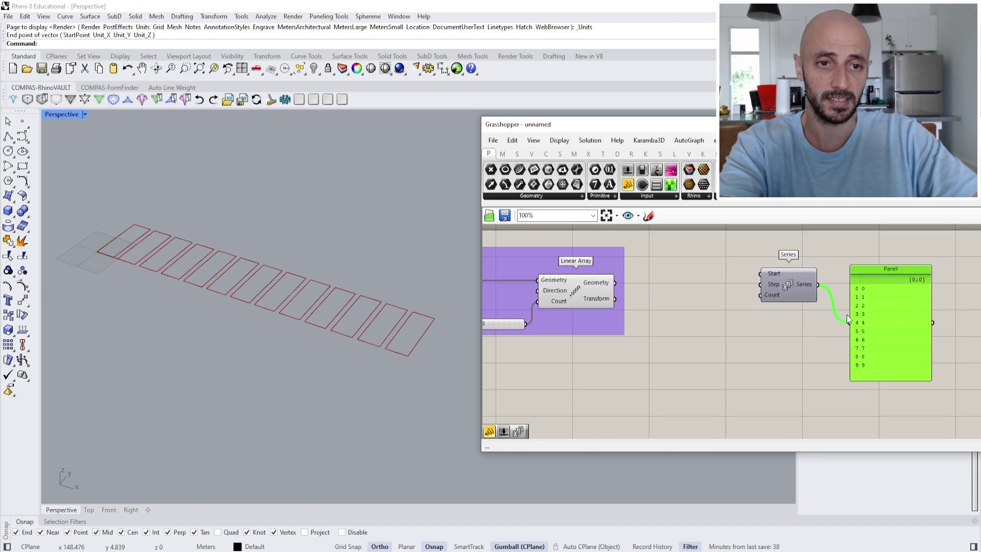
pyautogui.press('Delete')
# - Reposition the Series component below the Linear Array and wire the array's count slider into the Series Count input
pyautogui.moveTo(781, 285); pyautogui.dragTo(689, 399)
pyautogui.moveTo(688, 400); pyautogui.dragTo(601, 296, button='right')
pyautogui.moveTo(608, 306); pyautogui.dragTo(735, 385)
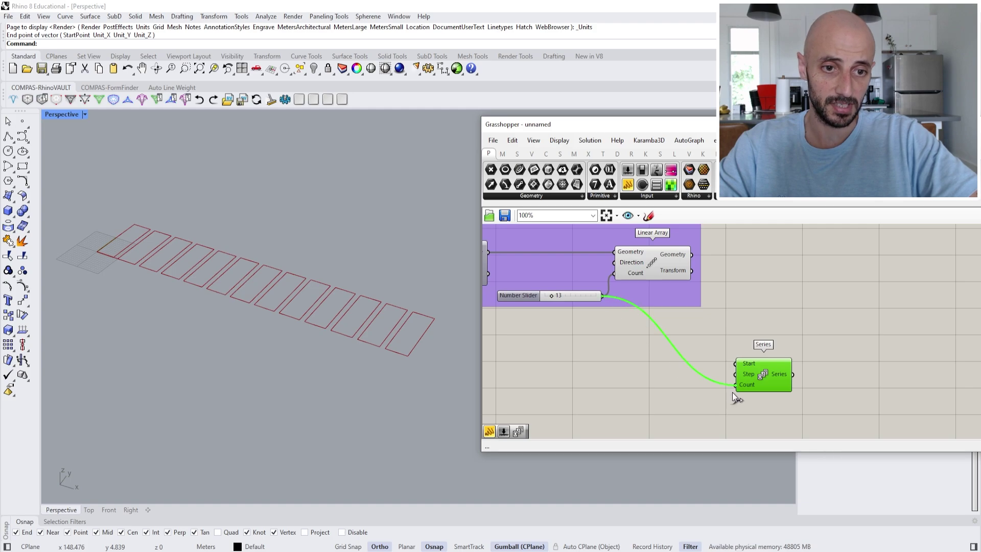
pyautogui.moveTo(732, 392); pyautogui.dragTo(695, 440, button='right')
# - Add Extrude and Unit Z components, wiring the unit vector to Extrude's Direction and the Linear Array geometry to its Base
pyautogui.doubleClick(767, 307)
pyautogui.write('extr')
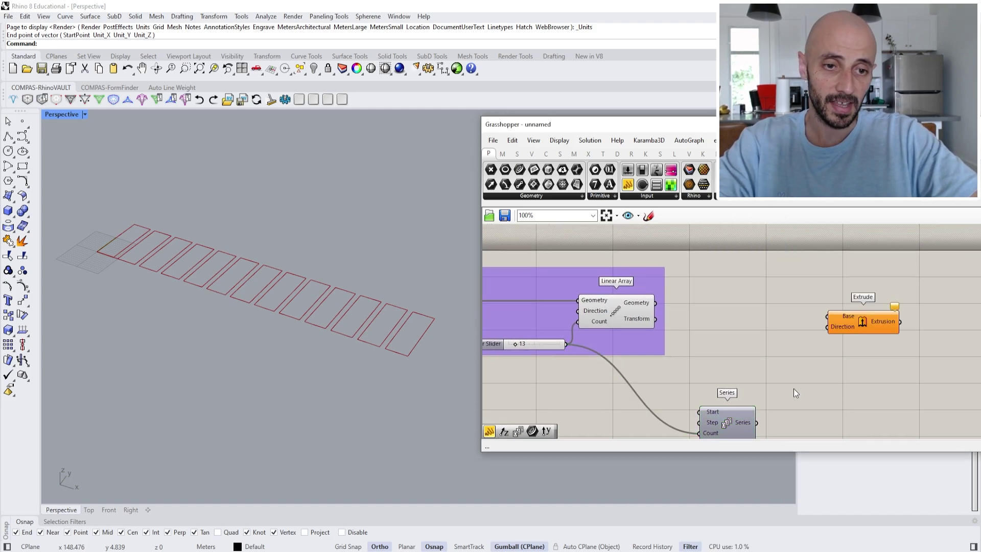
pyautogui.doubleClick(794, 388)
pyautogui.write('z')
pyautogui.click(778, 375)
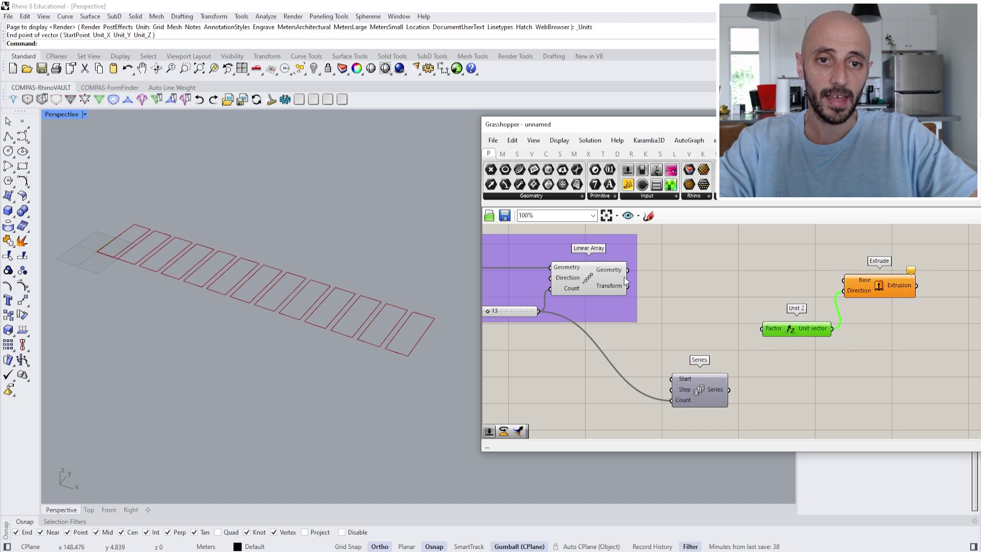
pyautogui.moveTo(628, 270); pyautogui.dragTo(844, 280)
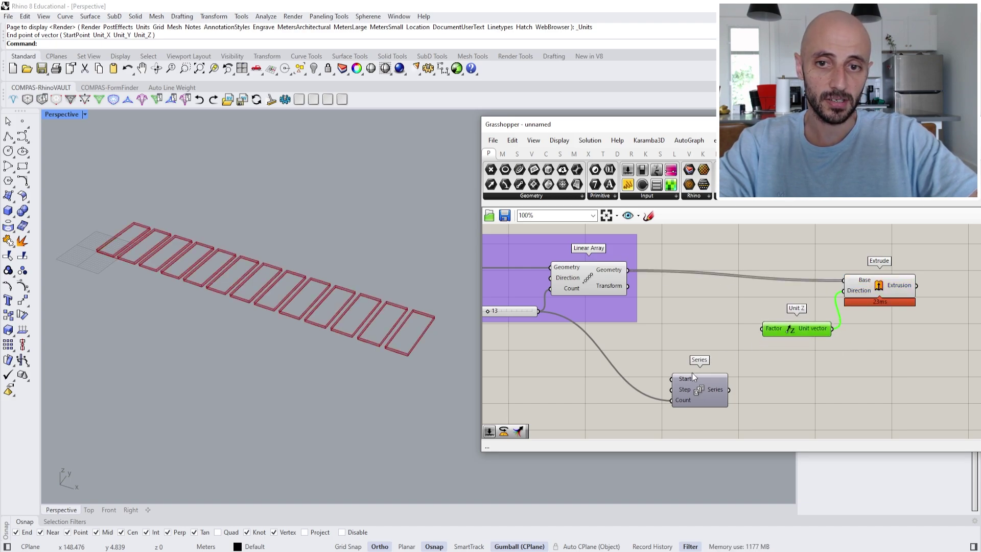
# - Create a number slider set to 15 and rearrange it and the Series component so the slider sits before the Series
pyautogui.moveTo(637, 391); pyautogui.dragTo(666, 369, button='right')
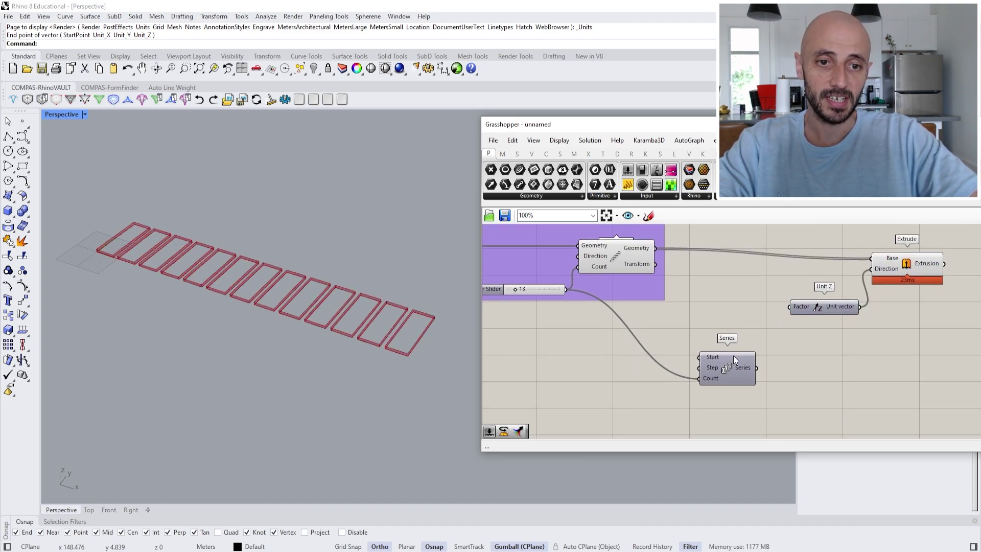
pyautogui.doubleClick(630, 389)
pyautogui.write('15')
pyautogui.press('Return')
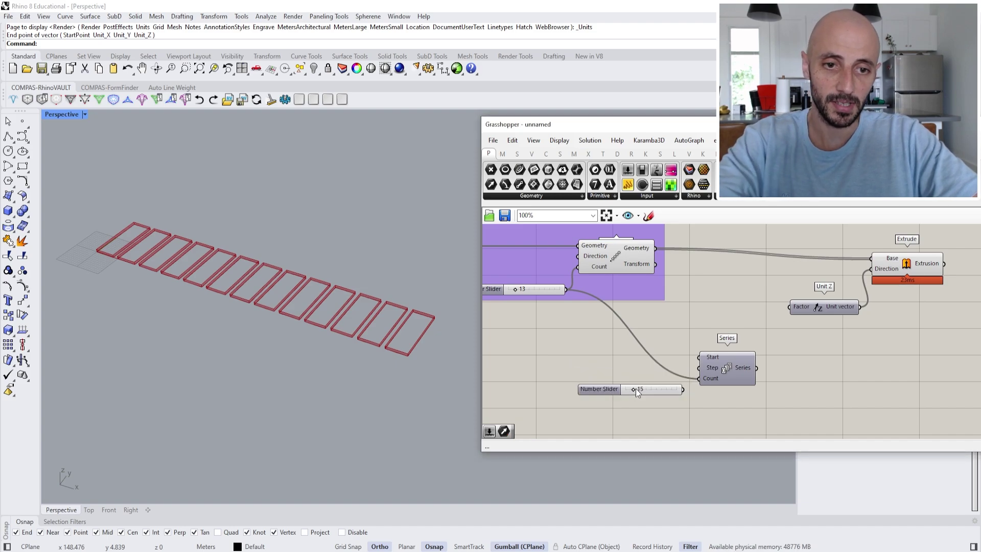
pyautogui.moveTo(654, 389); pyautogui.dragTo(654, 382)
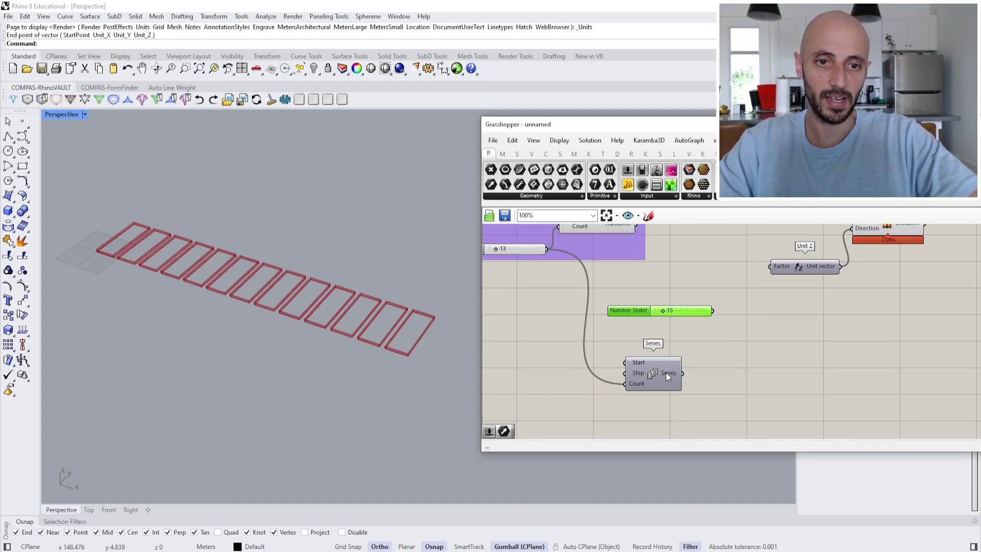
pyautogui.moveTo(667, 372); pyautogui.dragTo(810, 373)
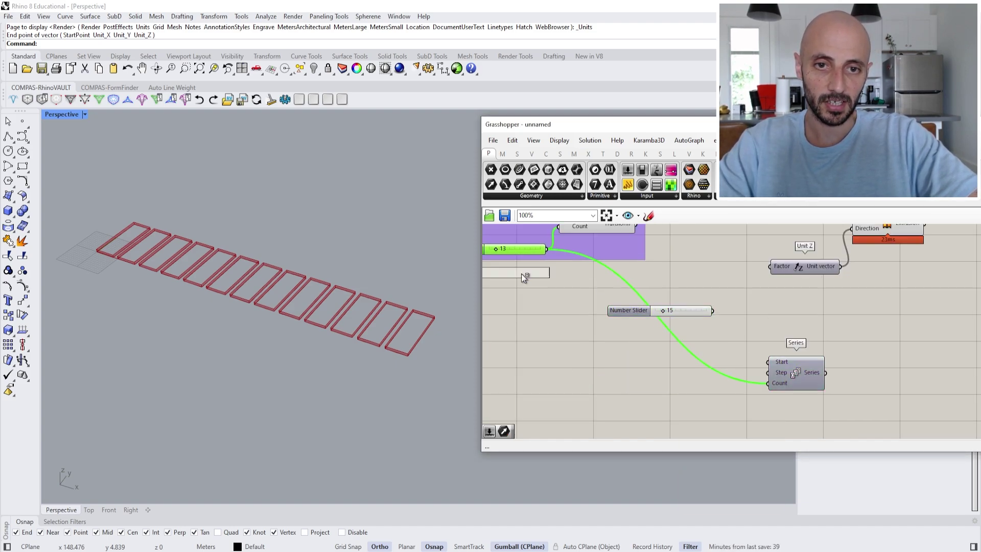
# - Route the array count slider through a new Number parameter into the Series Count, and delete the duplicate 13 slider
pyautogui.moveTo(521, 274); pyautogui.dragTo(521, 352)
pyautogui.doubleClick(558, 385)
pyautogui.write('number')
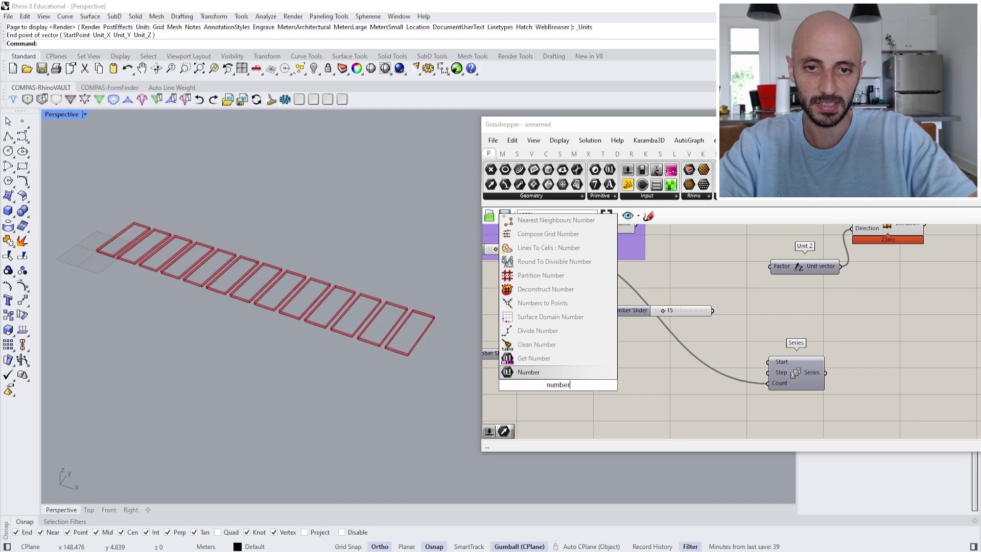
pyautogui.press('Return')
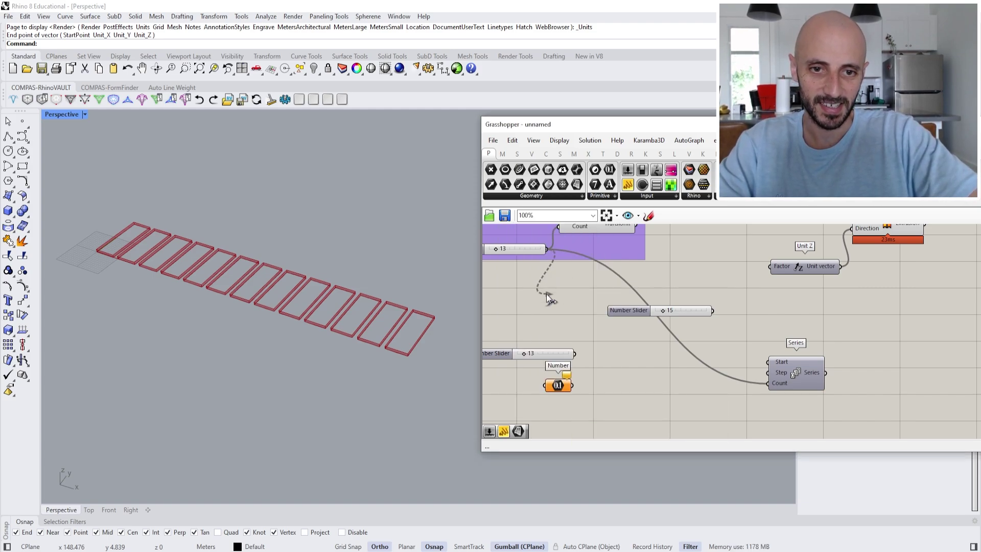
pyautogui.moveTo(547, 293); pyautogui.dragTo(768, 383)
pyautogui.click(567, 354)
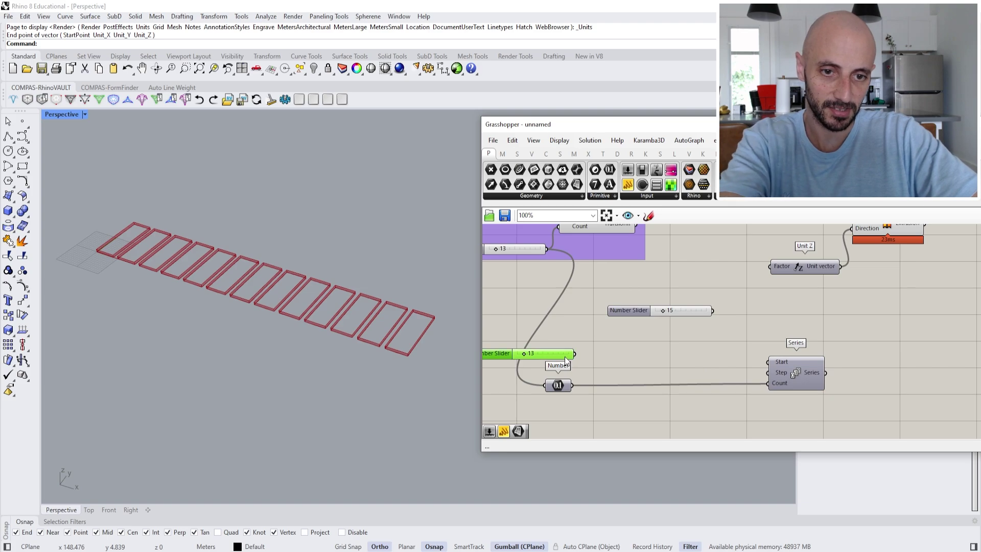
pyautogui.press('Delete')
# - Wire the 15 slider into the Series Step input and the Series output into the Unit Z Factor
pyautogui.moveTo(652, 310); pyautogui.dragTo(658, 366)
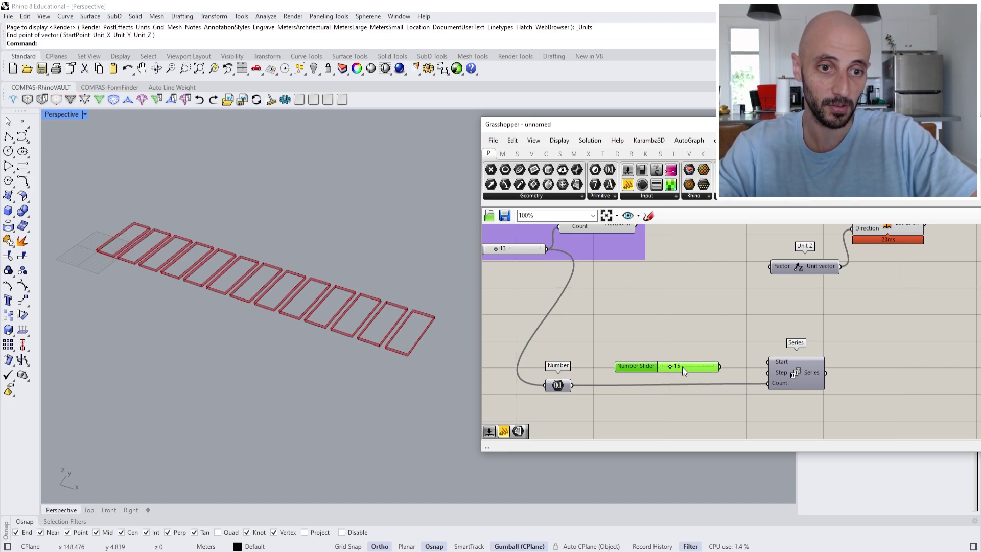
pyautogui.moveTo(760, 393); pyautogui.dragTo(706, 303)
pyautogui.scroll(-9, 240, 338)
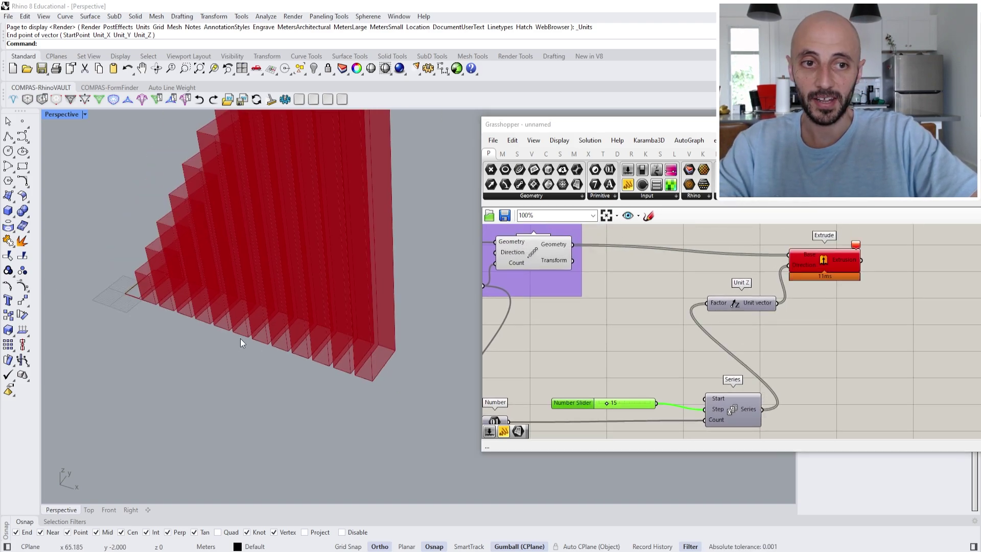
pyautogui.scroll(4, 242, 332)
pyautogui.moveTo(243, 330); pyautogui.dragTo(280, 308, button='right')
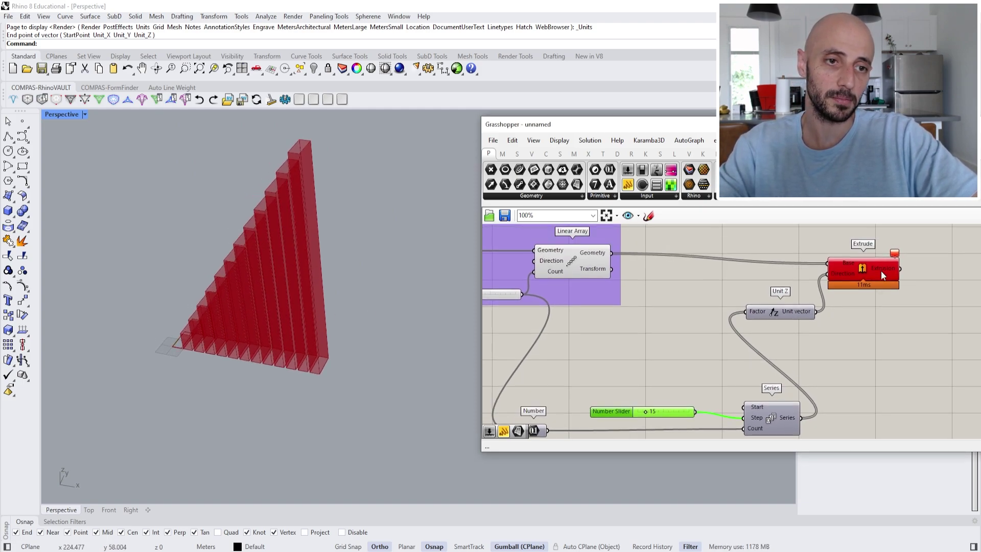
# - Check the Extrude component's error and wire the 15 slider into the Series Start input as well
pyautogui.moveTo(894, 255)
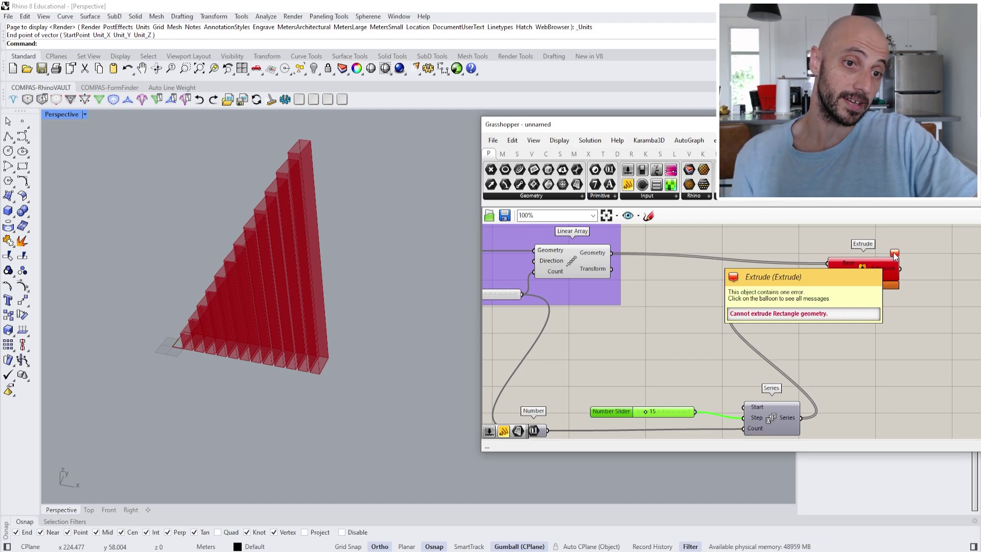
pyautogui.moveTo(760, 399); pyautogui.dragTo(785, 373, button='right')
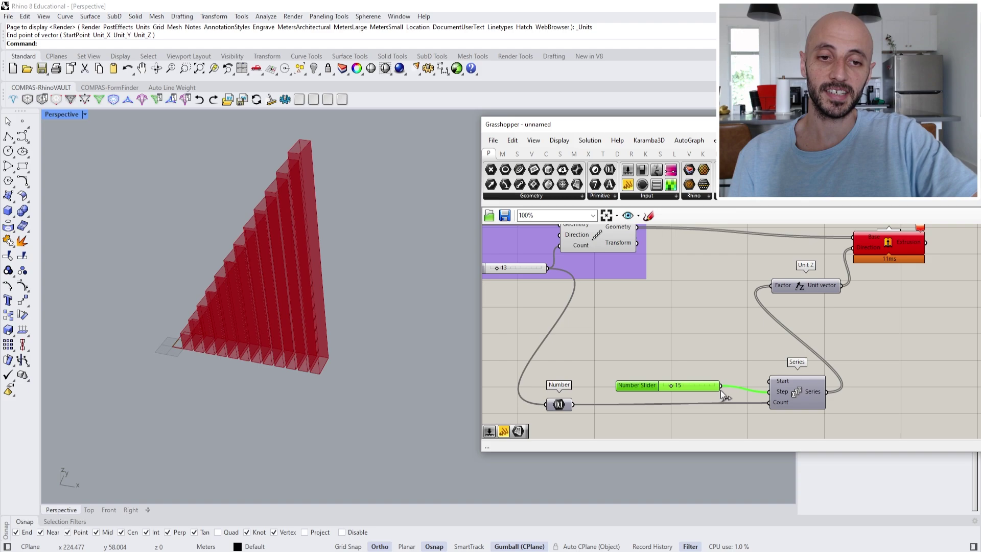
pyautogui.moveTo(707, 385); pyautogui.dragTo(768, 381)
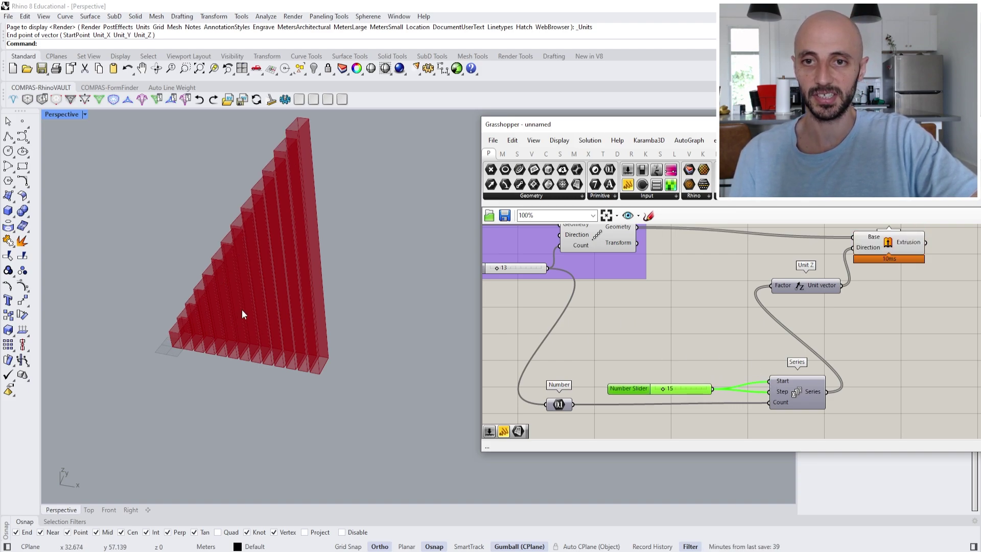
pyautogui.scroll(-4, 771, 336)
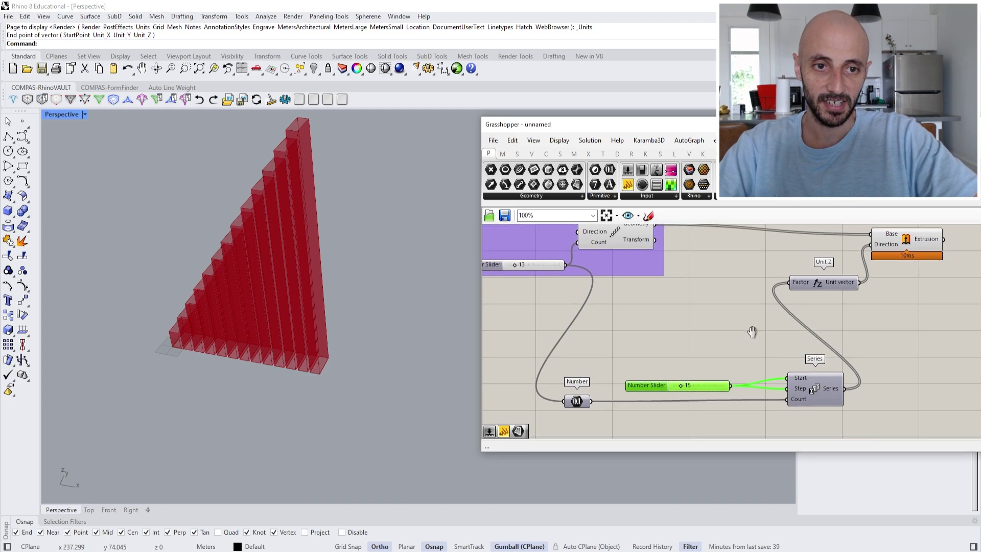
pyautogui.scroll(2, 858, 322)
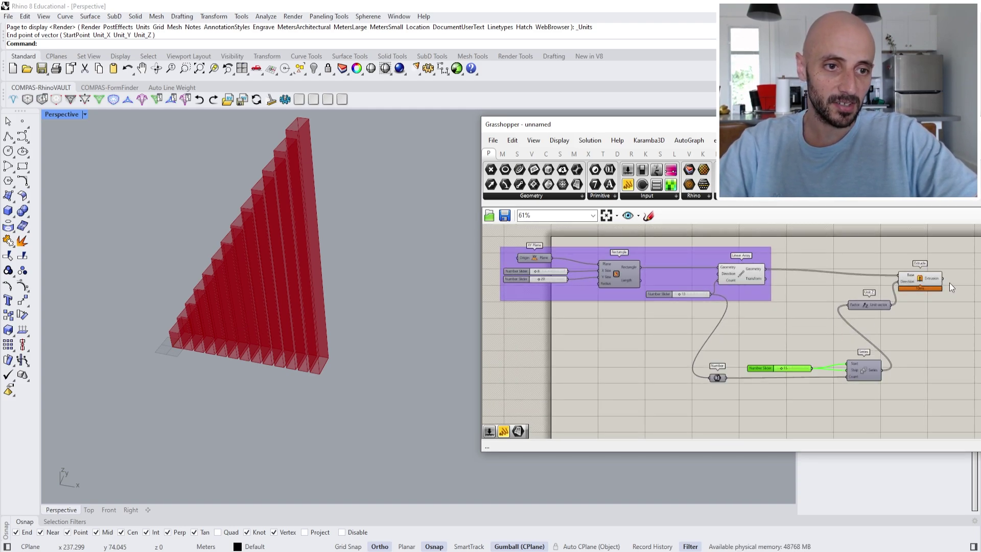
pyautogui.moveTo(925, 283); pyautogui.dragTo(708, 401)
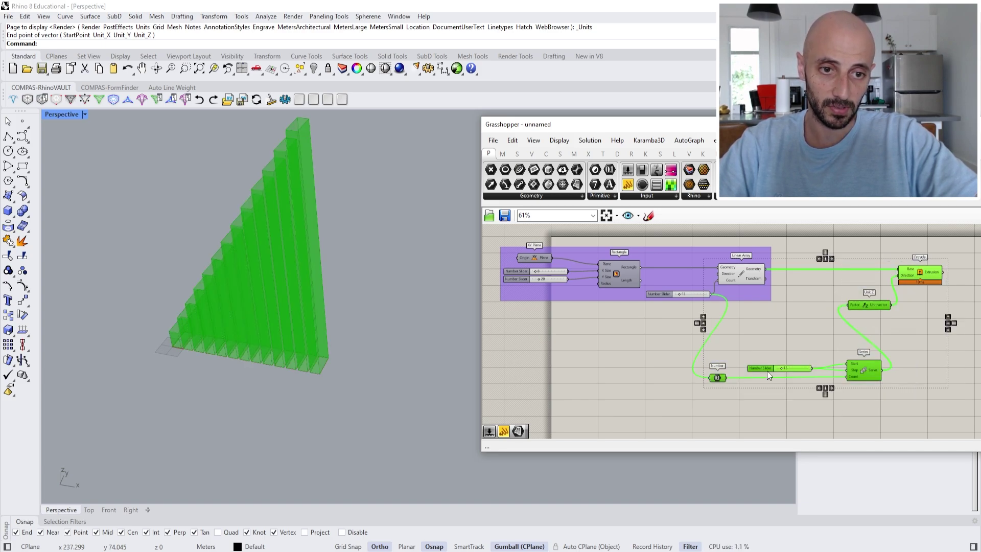
pyautogui.click(863, 323)
pyautogui.scroll(3, 805, 345)
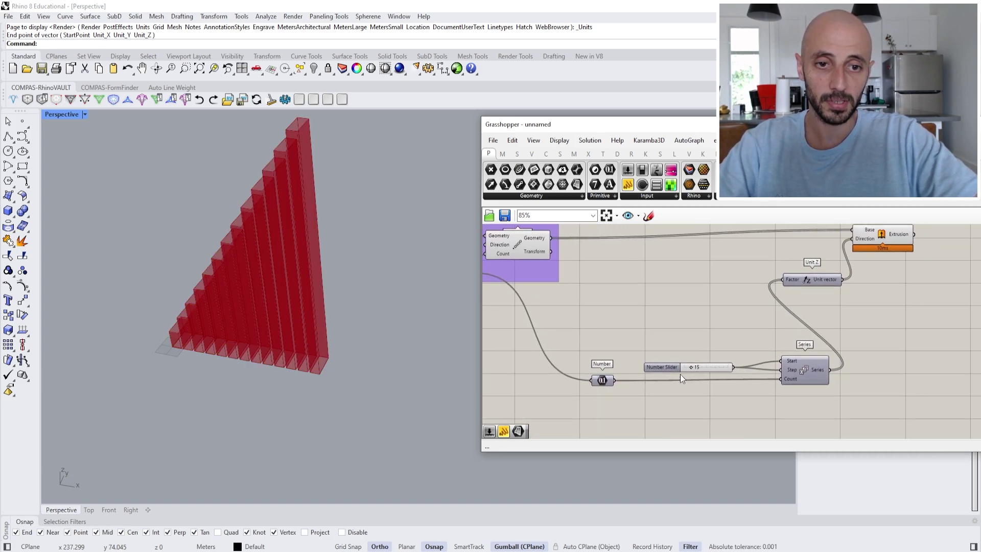
# - Lower the Linear Array's count slider to reduce the number of extruded boxes
pyautogui.moveTo(691, 367); pyautogui.dragTo(836, 354, button='right')
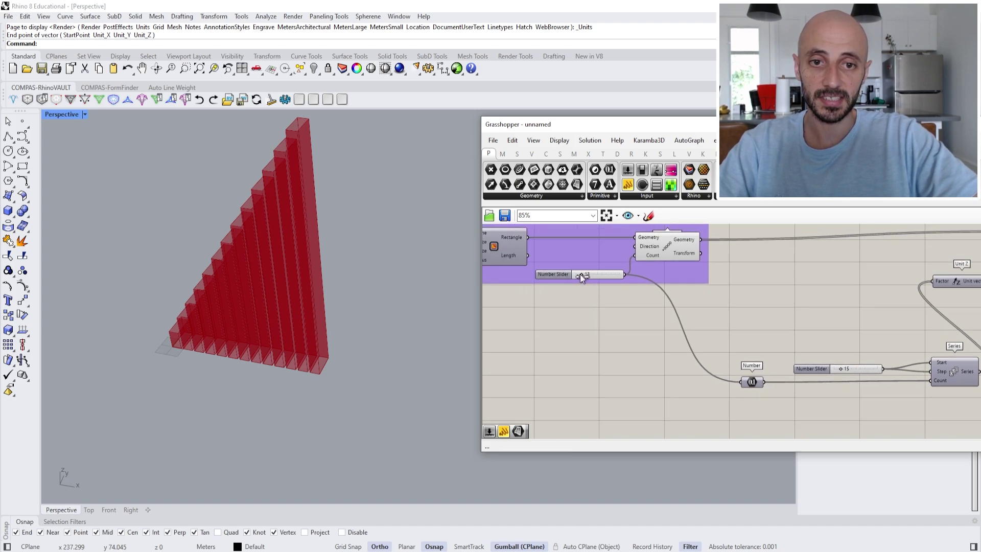
pyautogui.moveTo(296, 306); pyautogui.dragTo(299, 349, button='right')
pyautogui.moveTo(580, 276); pyautogui.dragTo(578, 275)
pyautogui.scroll(3, 809, 345)
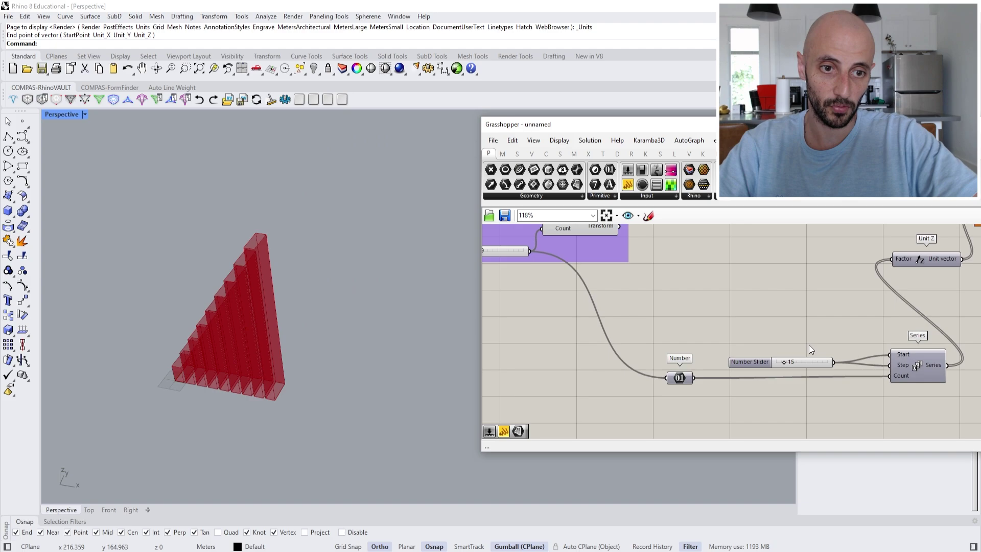
# - Set the slider feeding the Series Start and Step to 9 and the Linear Array count slider to 17
pyautogui.click(777, 367)
pyautogui.moveTo(780, 364); pyautogui.dragTo(776, 365)
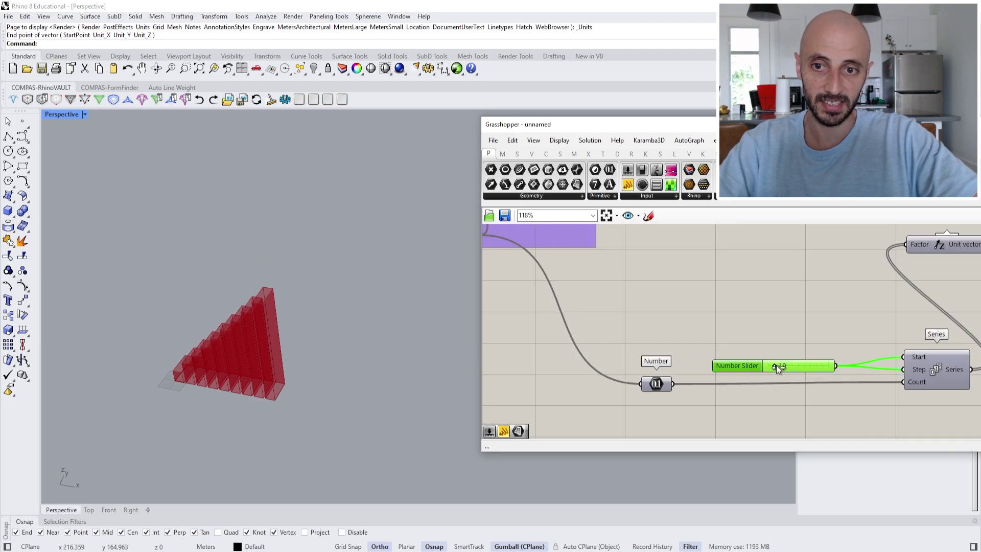
pyautogui.scroll(-3, 774, 363)
pyautogui.click(576, 274)
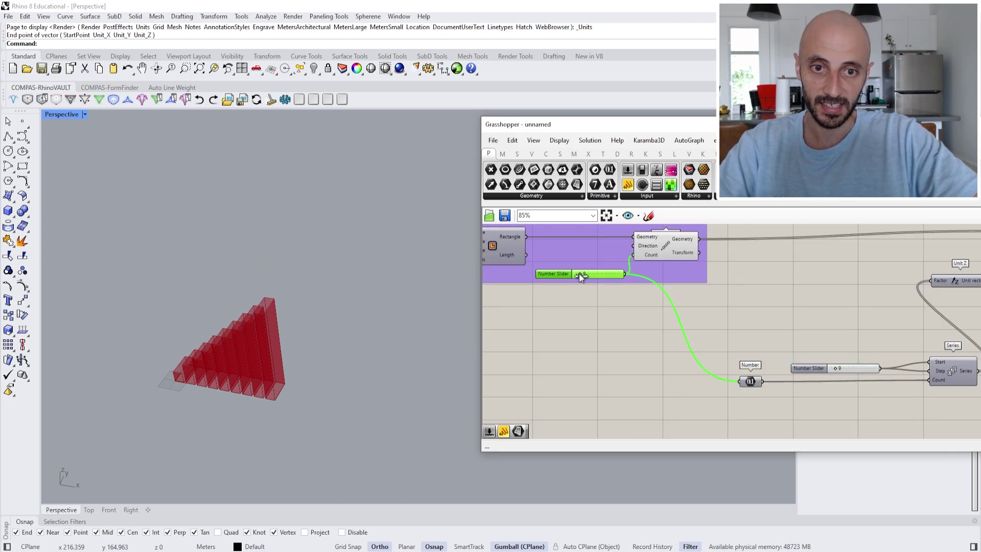
pyautogui.moveTo(579, 274); pyautogui.dragTo(584, 274)
pyautogui.moveTo(675, 340); pyautogui.dragTo(676, 323, button='right')
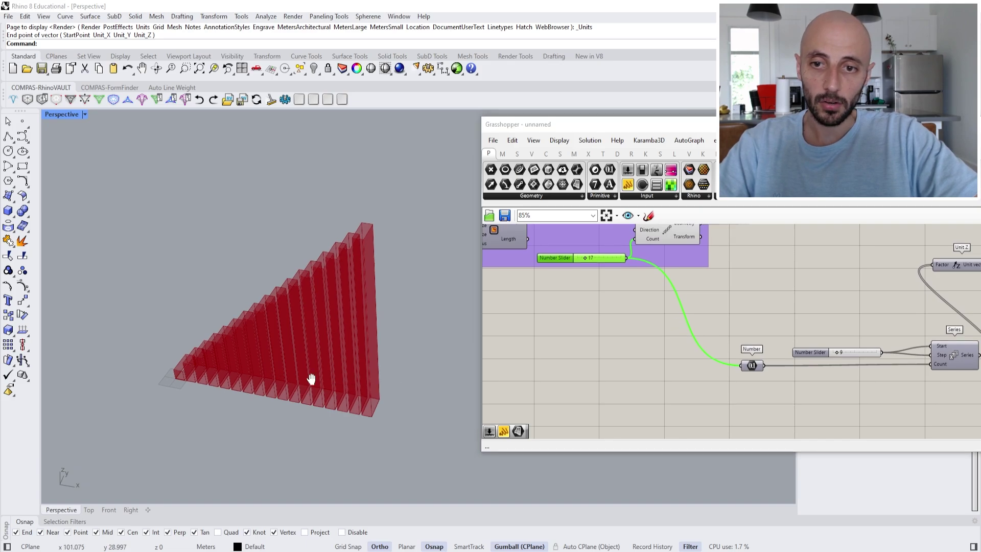
pyautogui.keyDown('shift'); pyautogui.moveTo(311, 379); pyautogui.dragTo(313, 322, button='right'); pyautogui.keyUp('shift')
# - Group the Number, Number Slider, Series, Unit Z and Extrude components outside the purple rectangle-array group
pyautogui.moveTo(688, 321); pyautogui.dragTo(692, 358, button='right')
pyautogui.scroll(-2, 691, 358)
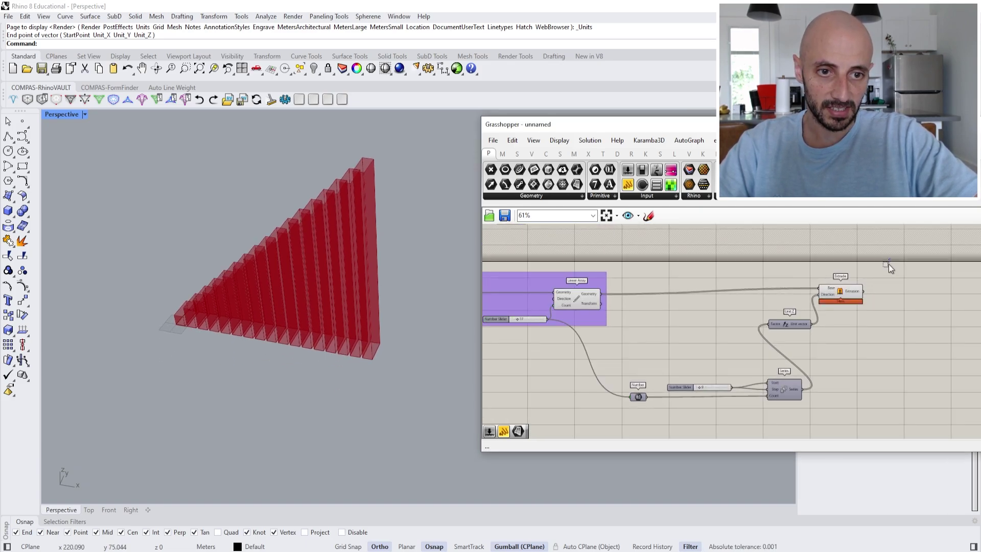
pyautogui.moveTo(888, 263); pyautogui.dragTo(624, 413)
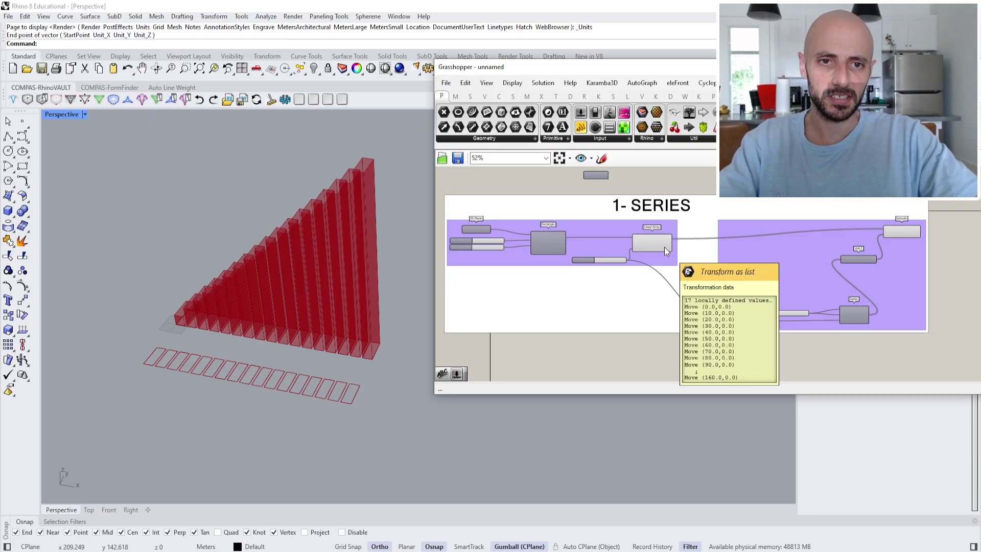
# - Add a Graph Mapper beside the red group's Linear Array and place it lower on the canvas
pyautogui.moveTo(664, 246); pyautogui.dragTo(661, 222, button='right')
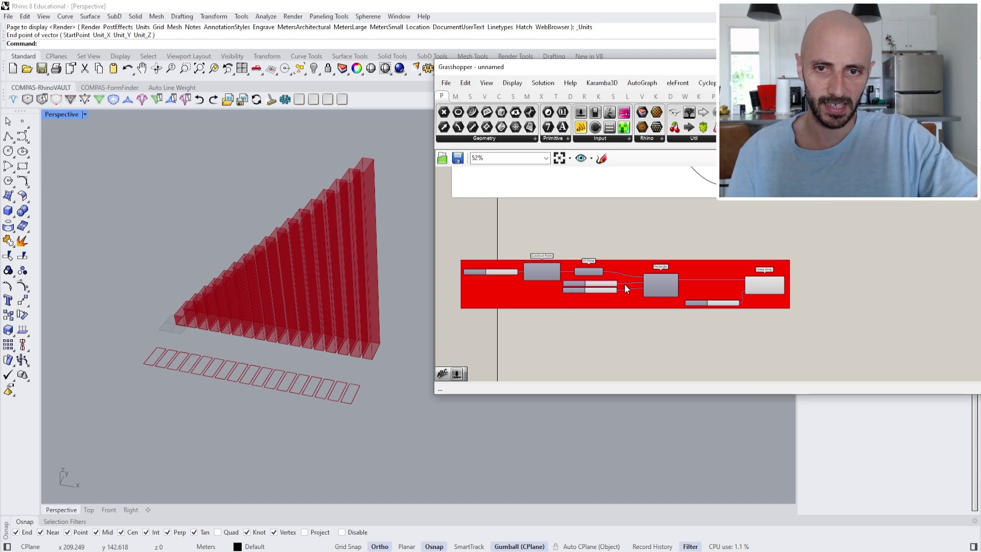
pyautogui.scroll(3, 739, 280)
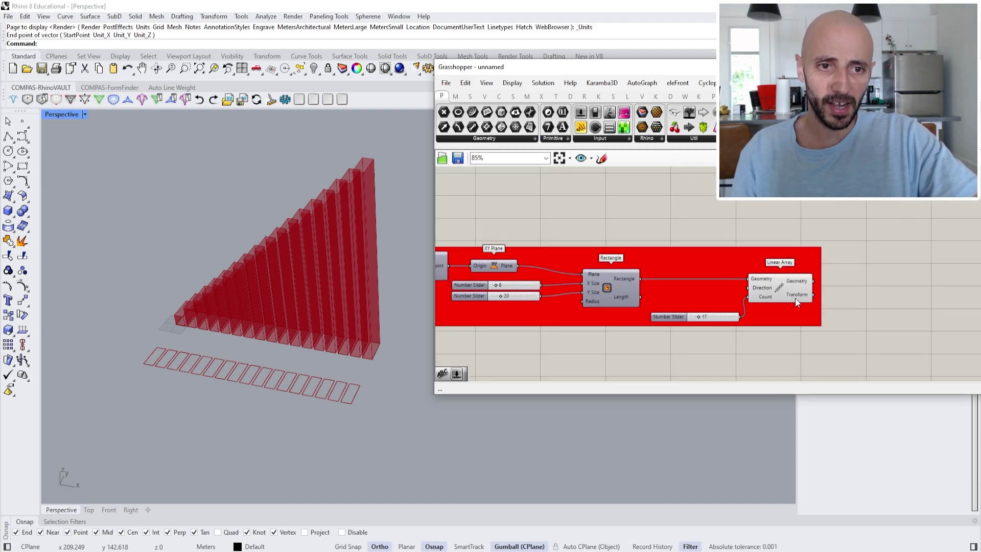
pyautogui.click(779, 289)
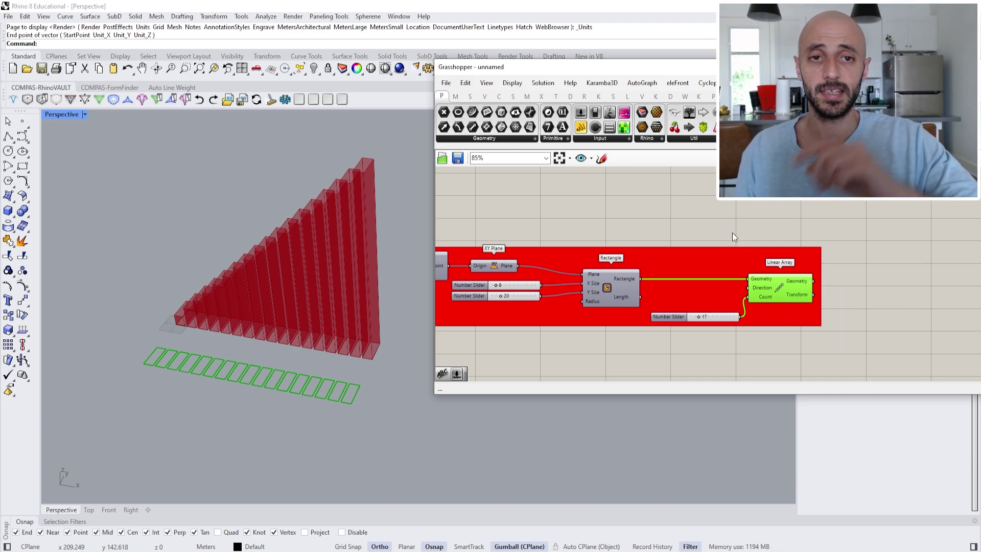
pyautogui.moveTo(723, 226); pyautogui.dragTo(744, 356, button='right')
pyautogui.moveTo(761, 320); pyautogui.dragTo(765, 265, button='right')
pyautogui.click(765, 265)
pyautogui.click(612, 138)
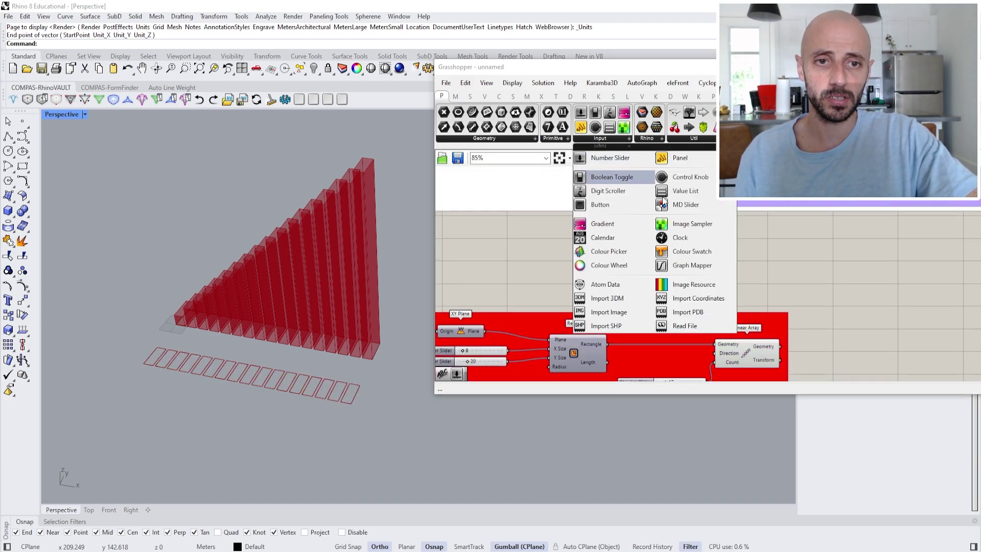
pyautogui.moveTo(683, 265); pyautogui.dragTo(904, 358)
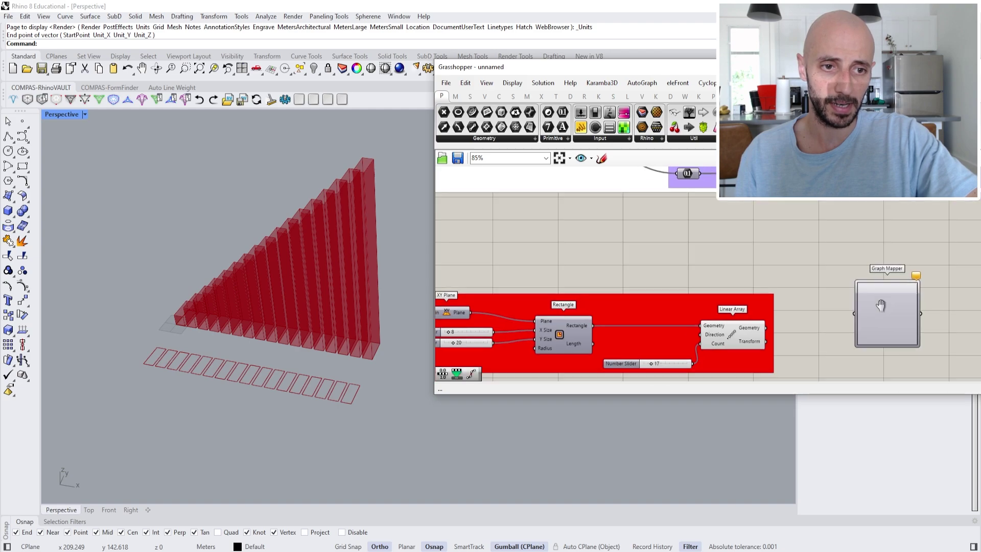
pyautogui.scroll(1, 868, 302)
pyautogui.moveTo(832, 232); pyautogui.dragTo(832, 269)
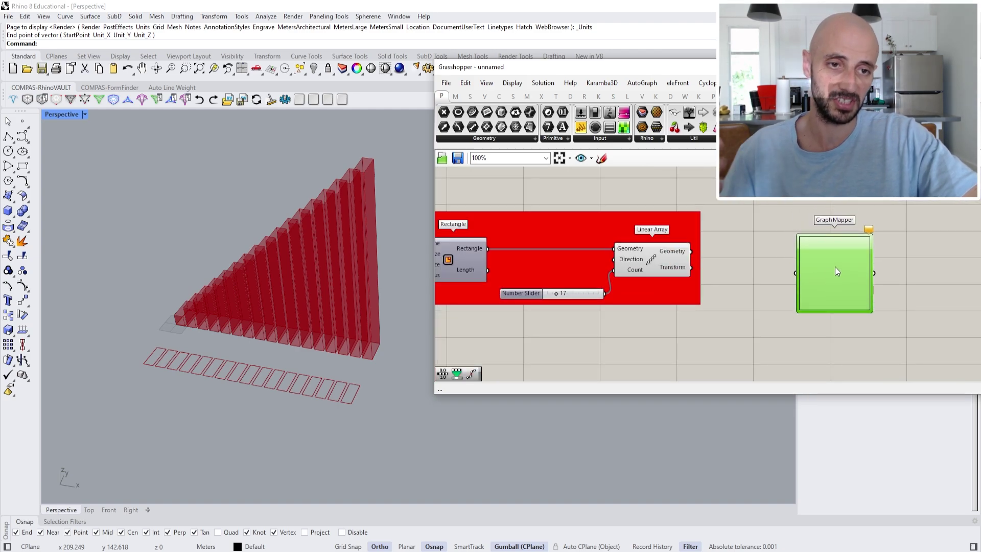
pyautogui.moveTo(846, 275); pyautogui.dragTo(827, 276, button='right')
pyautogui.moveTo(828, 276); pyautogui.dragTo(828, 353)
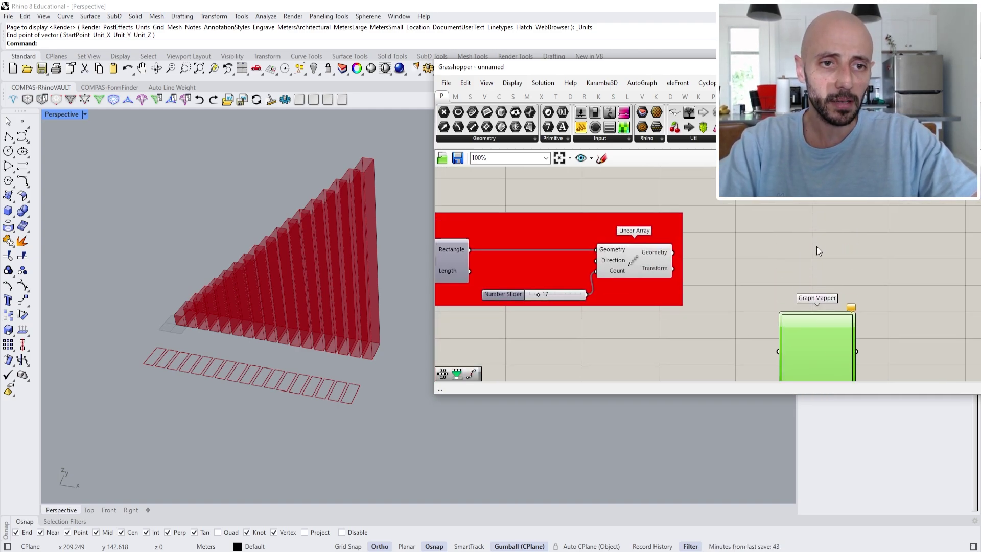
# - Add an Extrude component, wire the red group's Linear Array Geometry into its Base, and space it away from the array
pyautogui.doubleClick(817, 231)
pyautogui.write('exy')
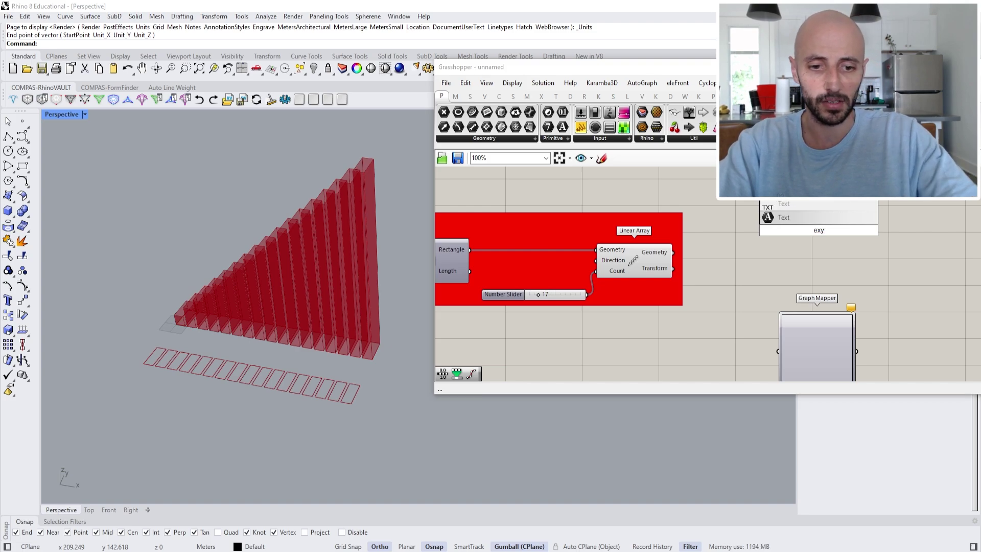
pyautogui.press('BackSpace')
pyautogui.write('teu')
pyautogui.press('Return')
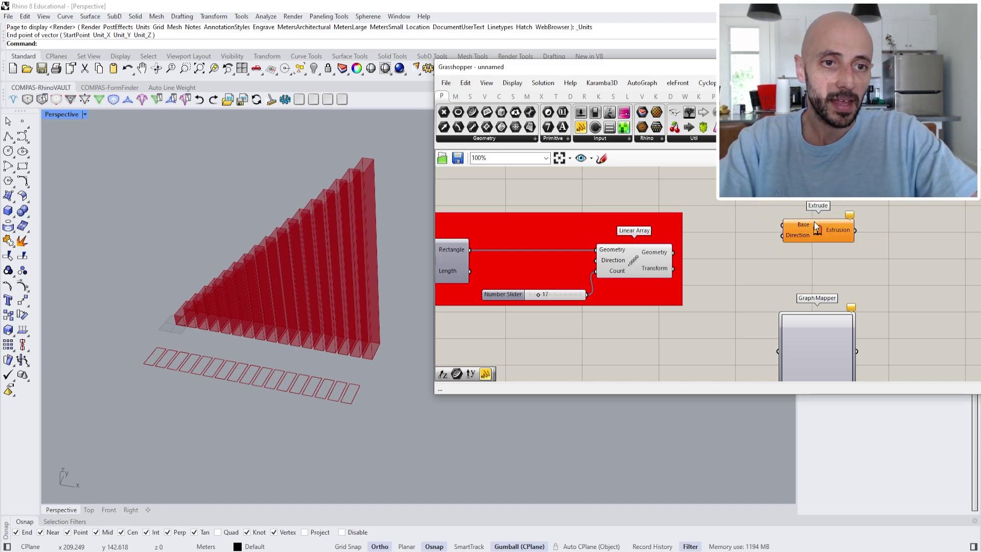
pyautogui.moveTo(793, 242); pyautogui.dragTo(758, 243, button='right')
pyautogui.moveTo(713, 239); pyautogui.dragTo(748, 225)
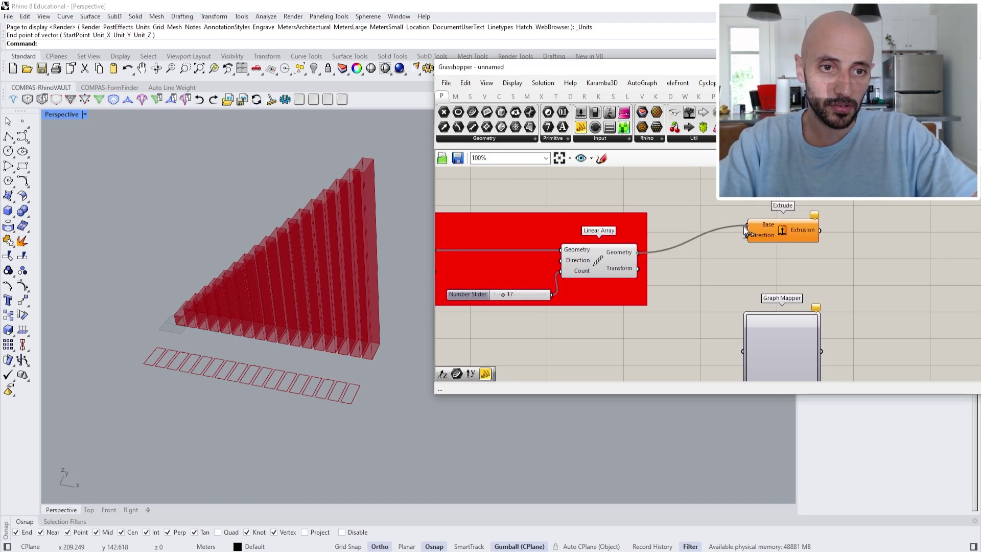
pyautogui.moveTo(777, 240); pyautogui.dragTo(700, 213, button='right')
pyautogui.moveTo(700, 213); pyautogui.dragTo(792, 242)
# - Add a Unit Z component below the new Extrude and wire its Unit vector into the Extrude Direction
pyautogui.doubleClick(785, 286)
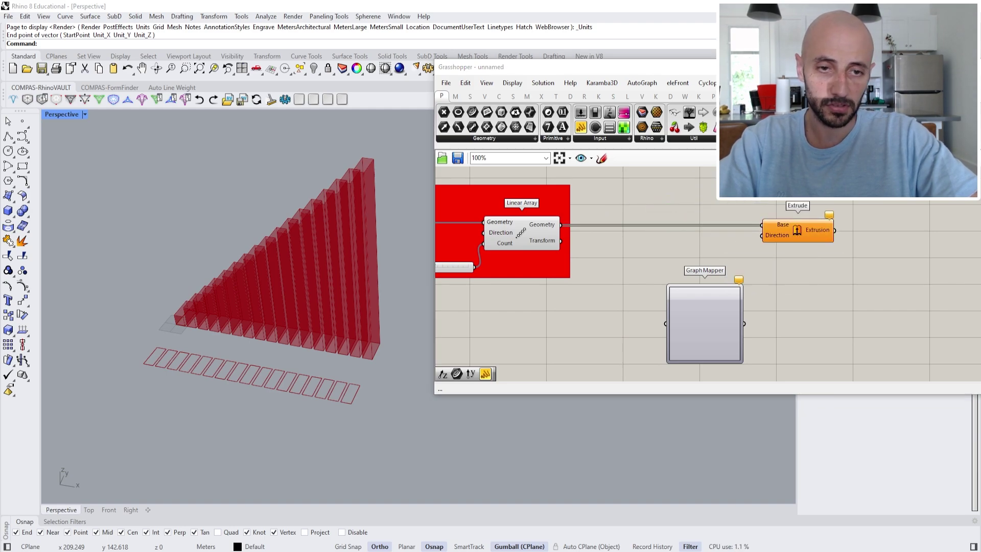
pyautogui.write('unit z')
pyautogui.press('Return')
pyautogui.moveTo(714, 332); pyautogui.dragTo(649, 362)
pyautogui.moveTo(800, 290); pyautogui.dragTo(797, 229)
pyautogui.scroll(1, 731, 271)
pyautogui.click(837, 226)
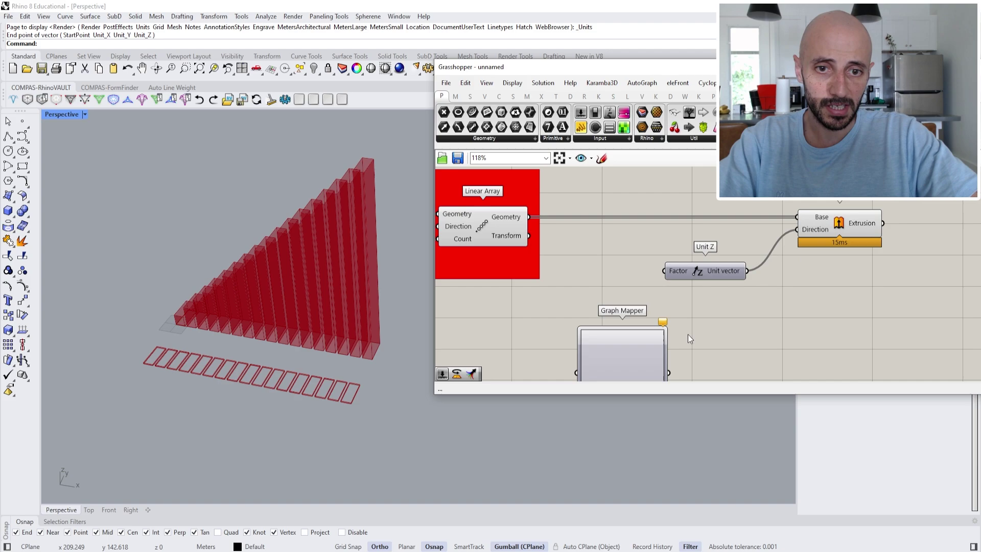
# - Set the Graph Mapper's graph type to Linear
pyautogui.moveTo(636, 364); pyautogui.dragTo(713, 294, button='right')
pyautogui.click(713, 293)
pyautogui.scroll(-3, 755, 281)
pyautogui.scroll(2, 755, 281)
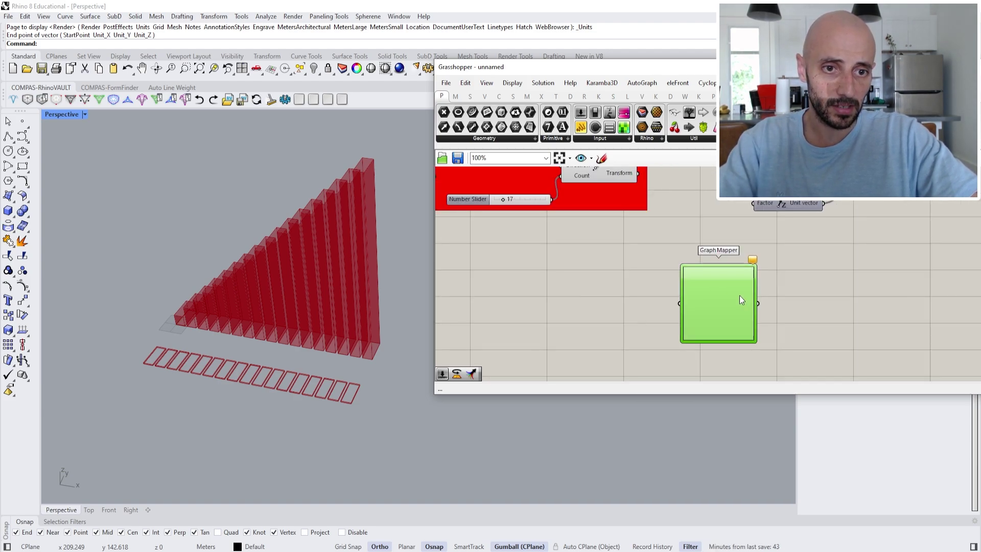
pyautogui.rightClick(736, 293)
pyautogui.moveTo(775, 427)
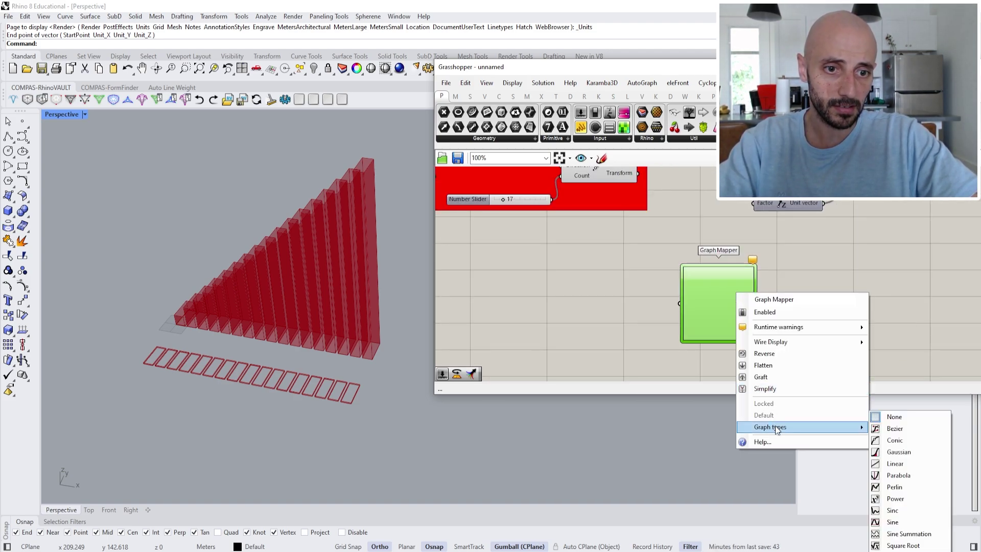
pyautogui.click(902, 464)
pyautogui.moveTo(797, 261); pyautogui.dragTo(793, 307, button='right')
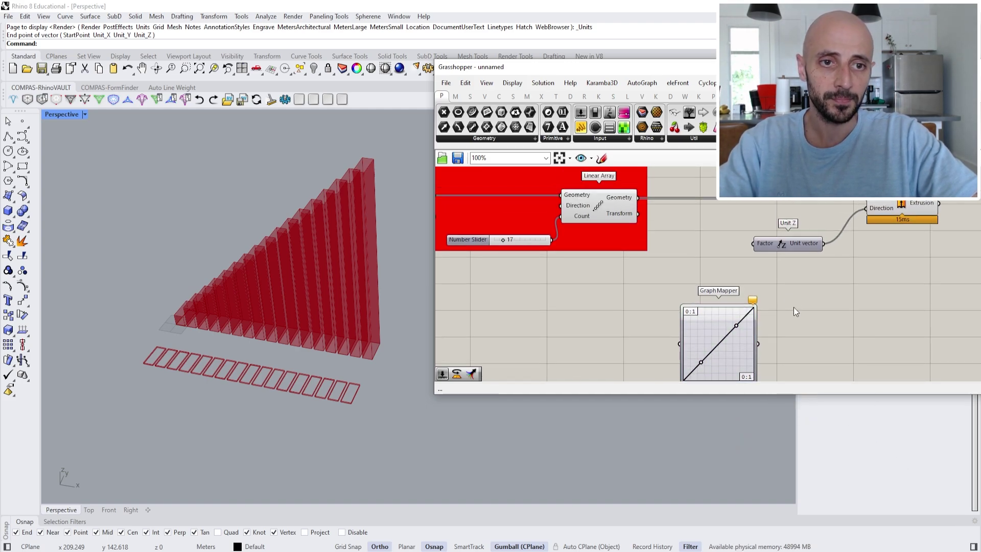
# - Inspect the Graph Mapper's X and Y limits in the Graph Editor and close it without changes
pyautogui.scroll(-1, 790, 253)
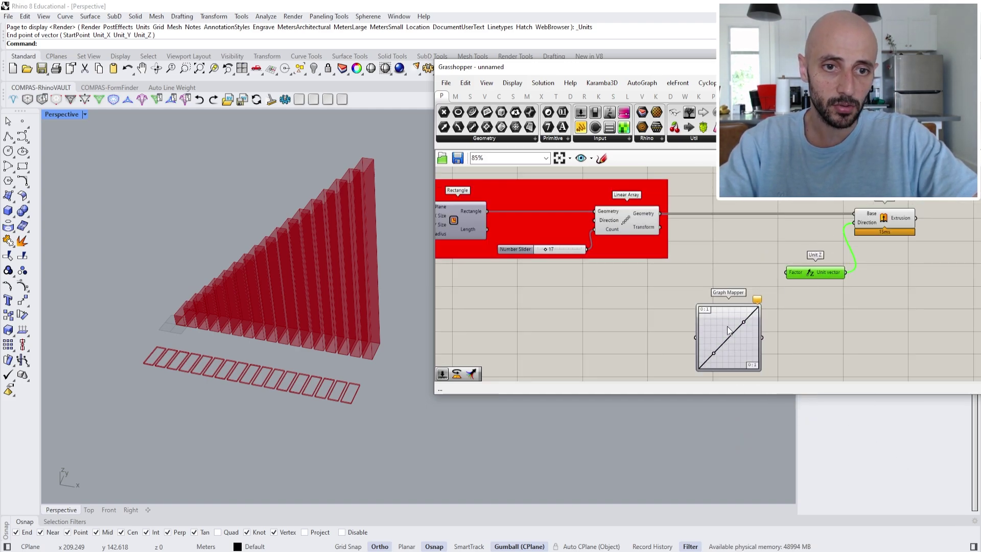
pyautogui.scroll(2, 729, 331)
pyautogui.click(720, 296)
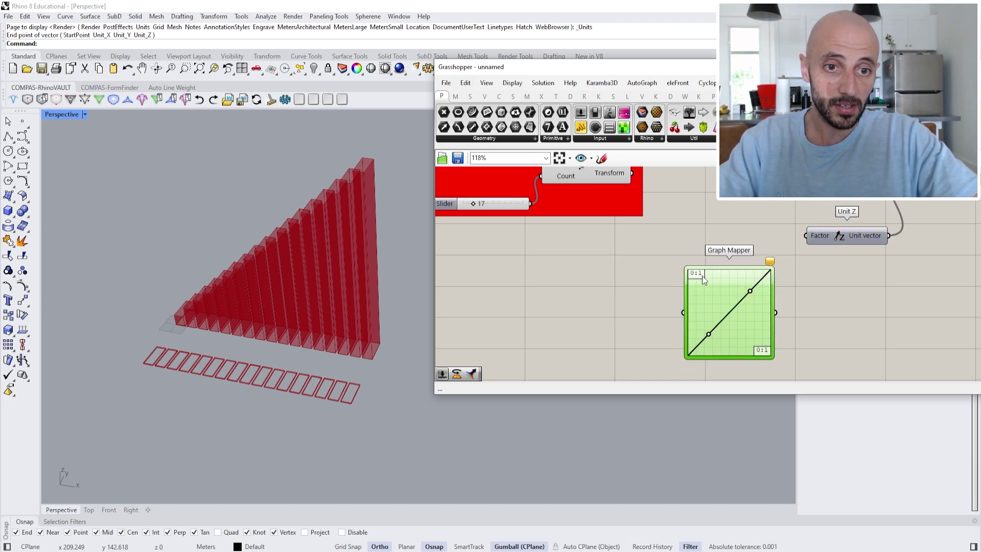
pyautogui.doubleClick(702, 274)
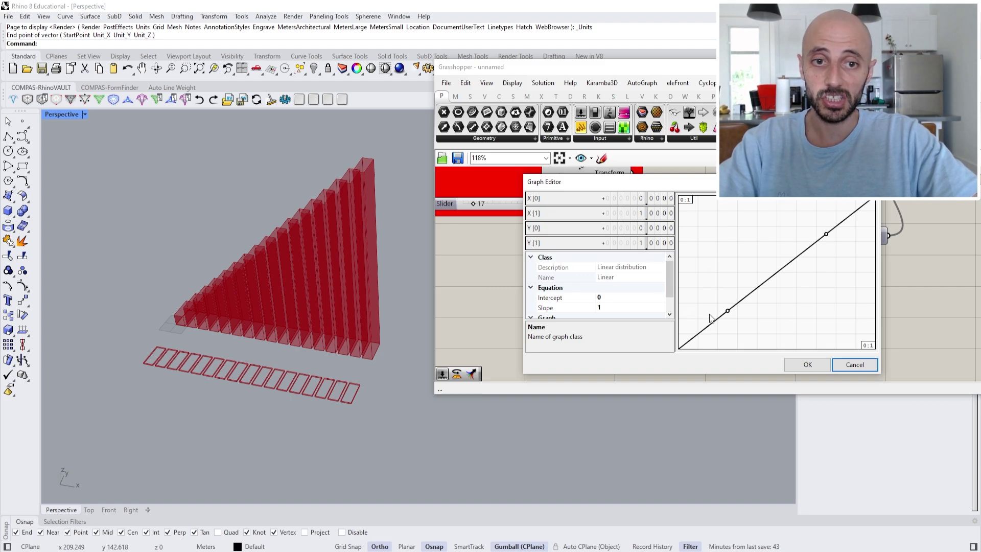
pyautogui.click(855, 364)
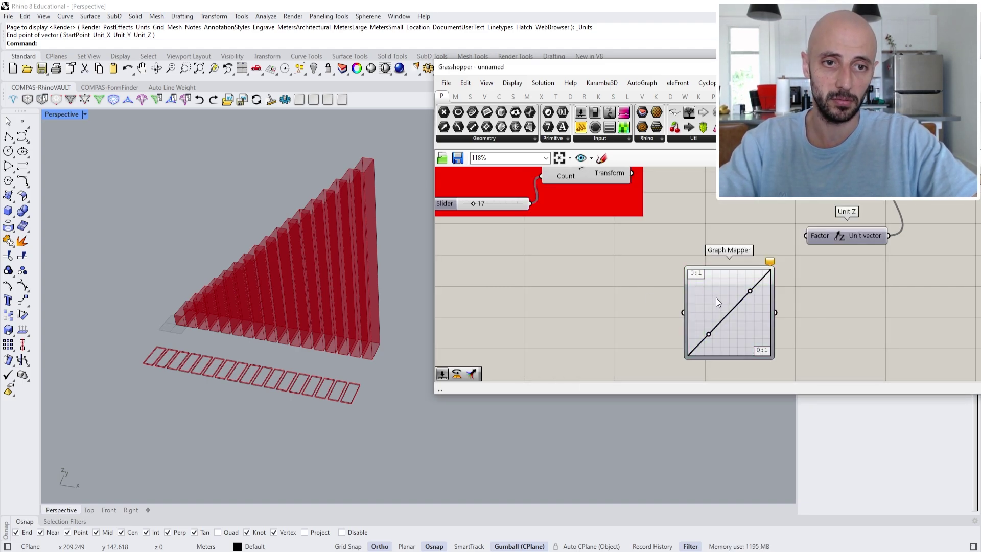
# - Shift the Graph Mapper to make room and add a Range component in front of it
pyautogui.moveTo(716, 298); pyautogui.dragTo(744, 324)
pyautogui.doubleClick(650, 313)
pyautogui.write('range')
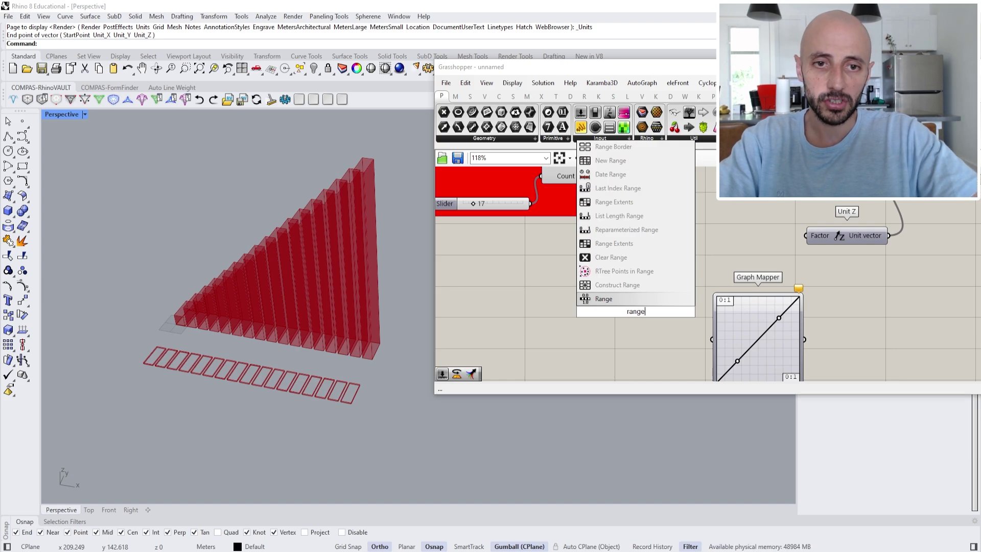
pyautogui.click(607, 300)
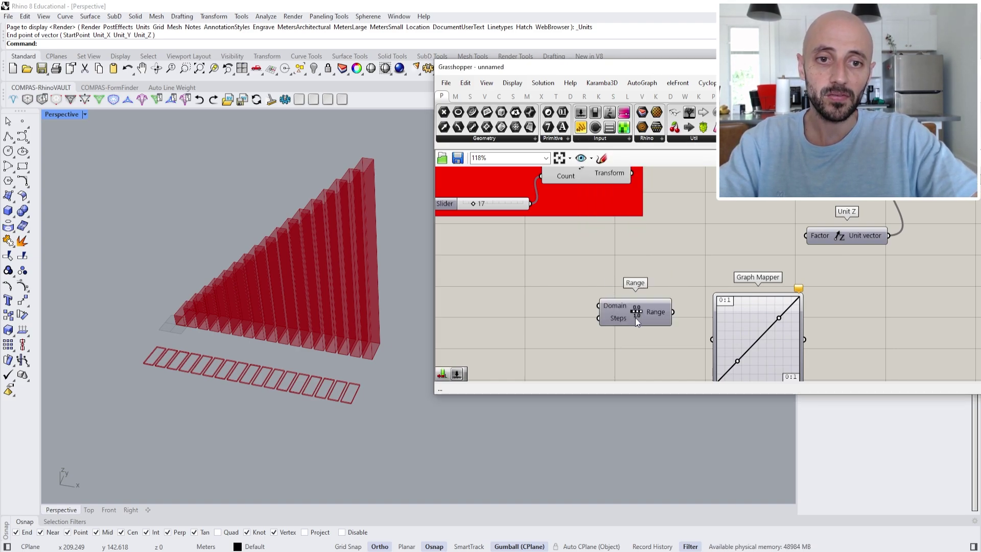
# - Wire the array count slider into the Range Steps input and compare the Range output with the Linear Array's Geometry list
pyautogui.moveTo(614, 306)
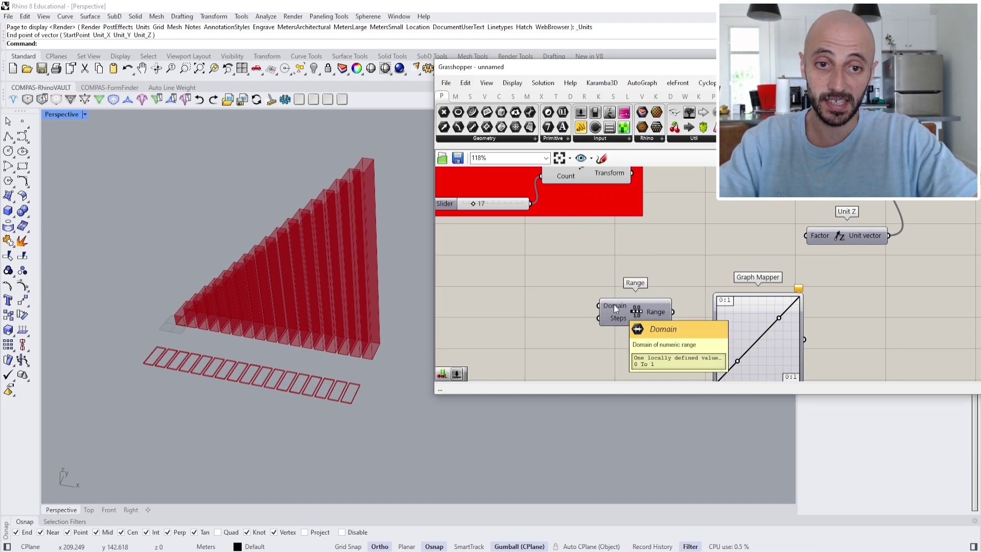
pyautogui.moveTo(728, 306)
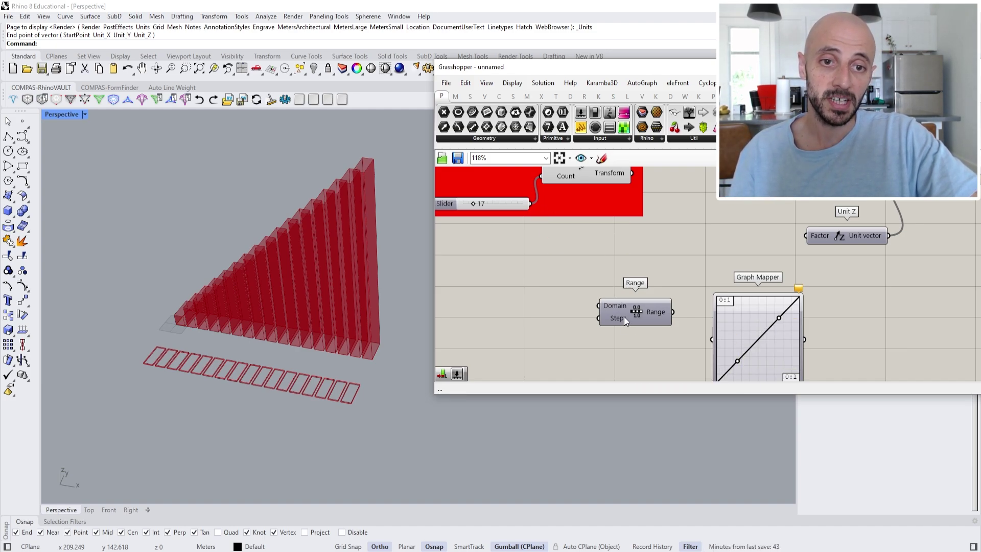
pyautogui.moveTo(616, 306)
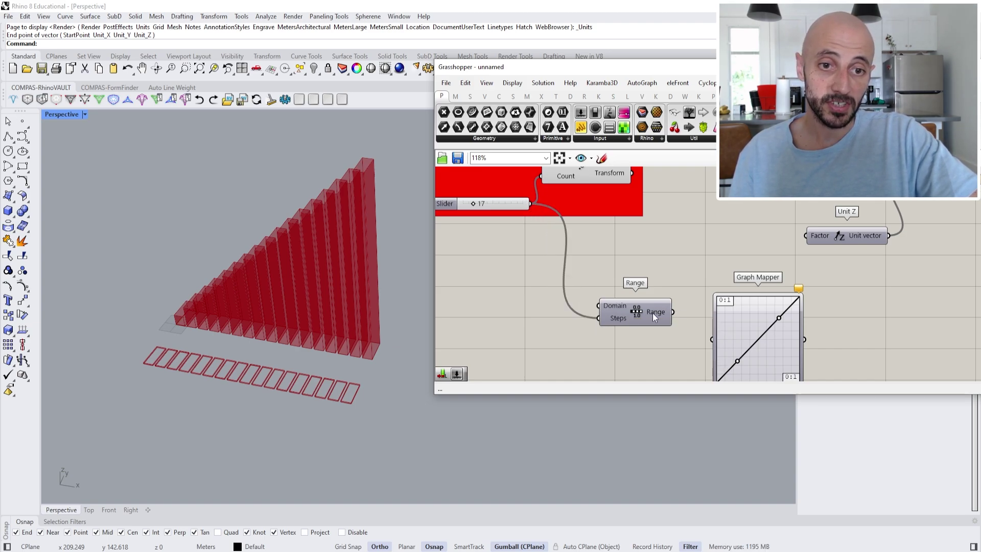
pyautogui.moveTo(653, 314)
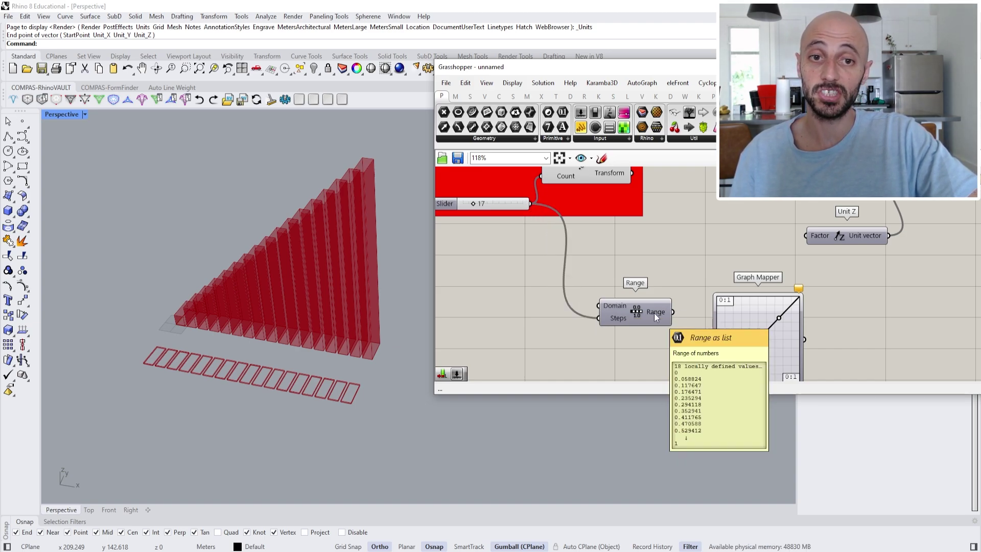
pyautogui.moveTo(633, 234); pyautogui.dragTo(652, 290, button='right')
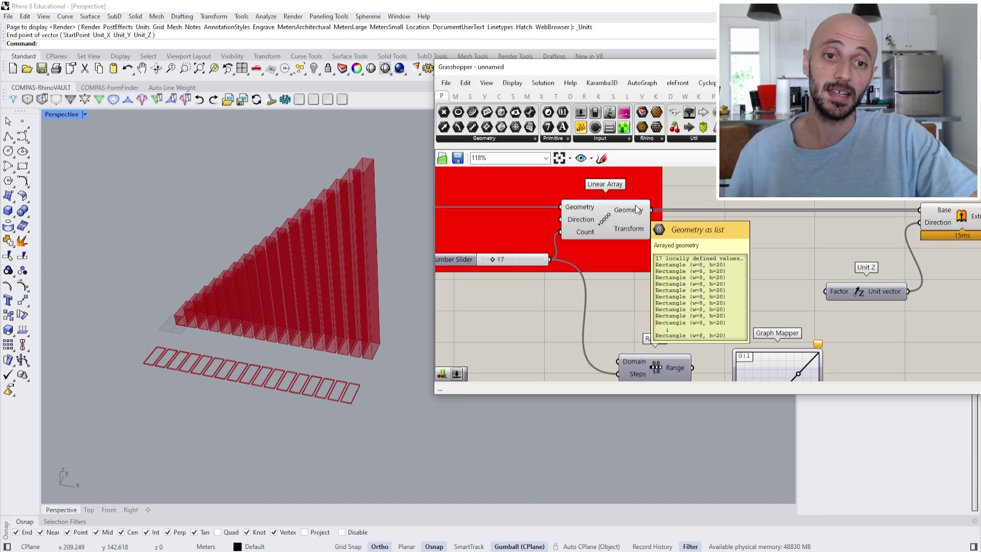
# - Add a Subtraction component before the Range and wire the array count slider into its A input
pyautogui.moveTo(588, 334); pyautogui.dragTo(613, 286, button='right')
pyautogui.doubleClick(545, 327)
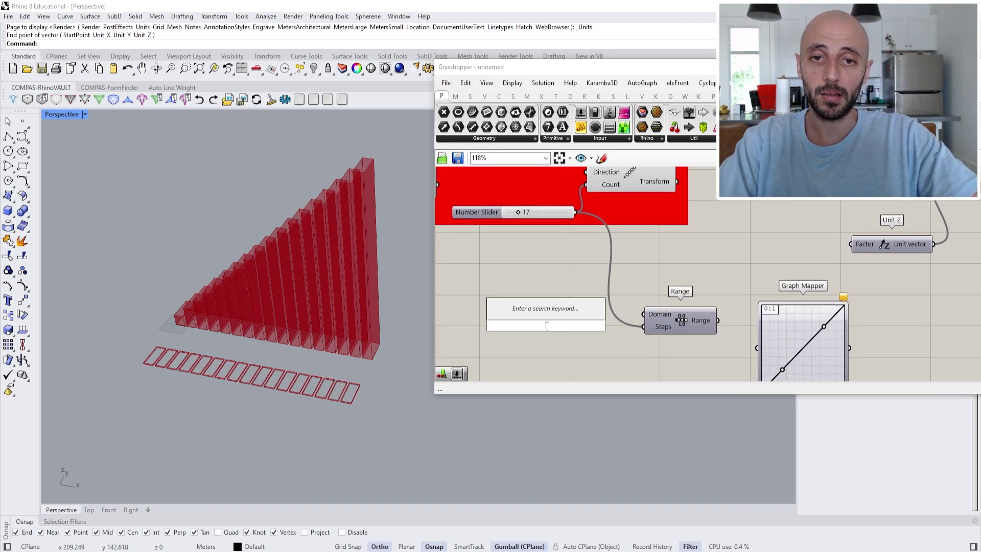
pyautogui.write('subtra')
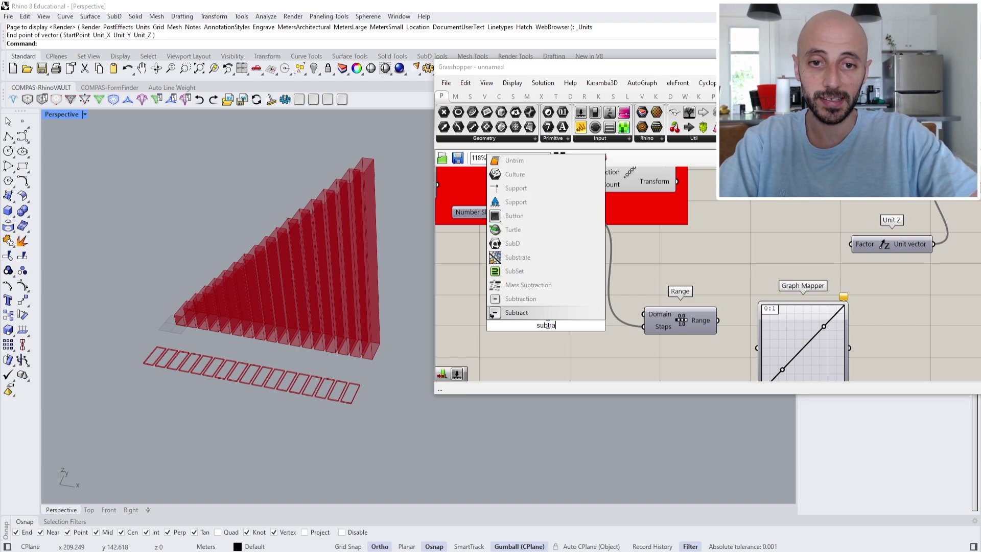
pyautogui.press('Return')
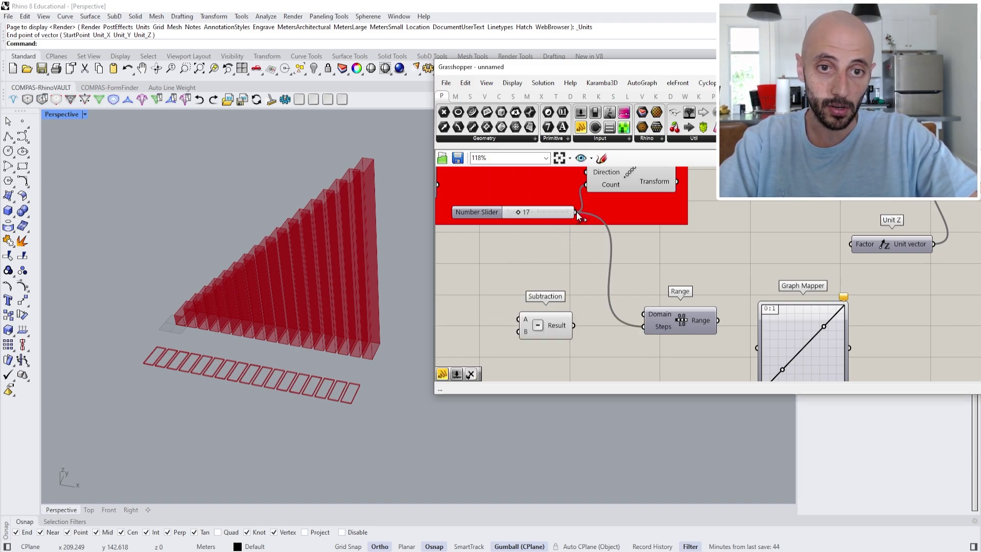
# - Feed a panel with value 1 into the Subtraction's B input, wire its Result to the Range Steps, and tidy their placement
pyautogui.doubleClick(494, 359)
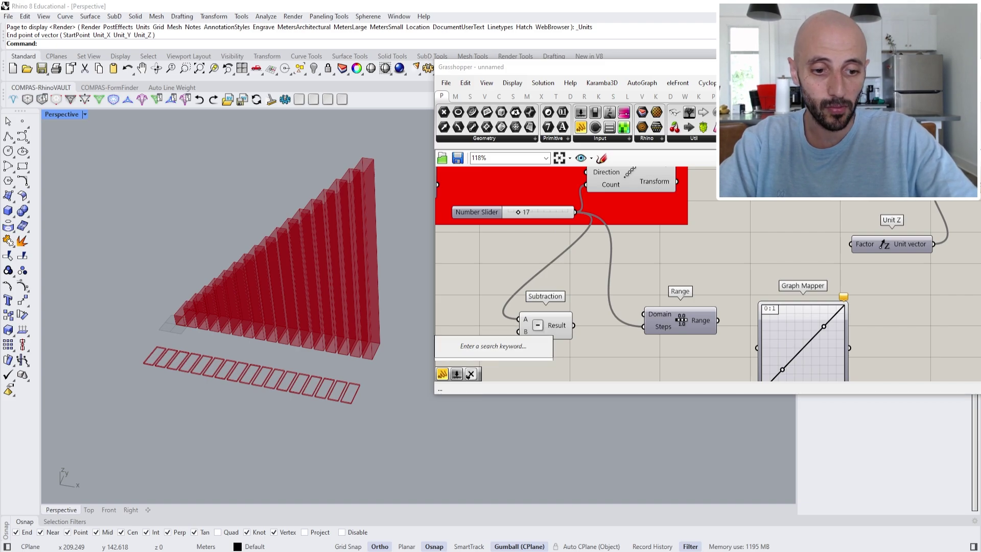
pyautogui.write('panel')
pyautogui.press('Return')
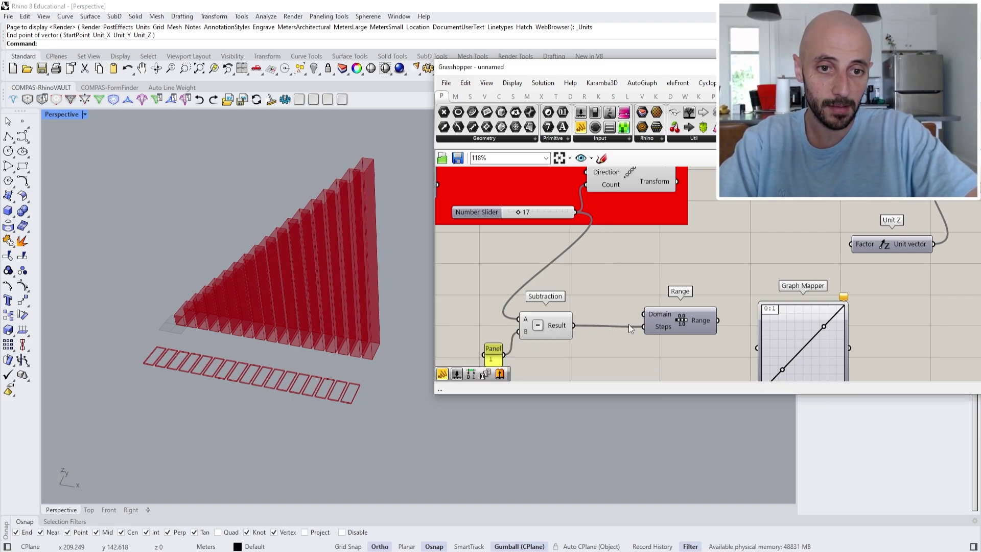
pyautogui.moveTo(553, 329); pyautogui.dragTo(581, 330)
pyautogui.moveTo(494, 362); pyautogui.dragTo(500, 339)
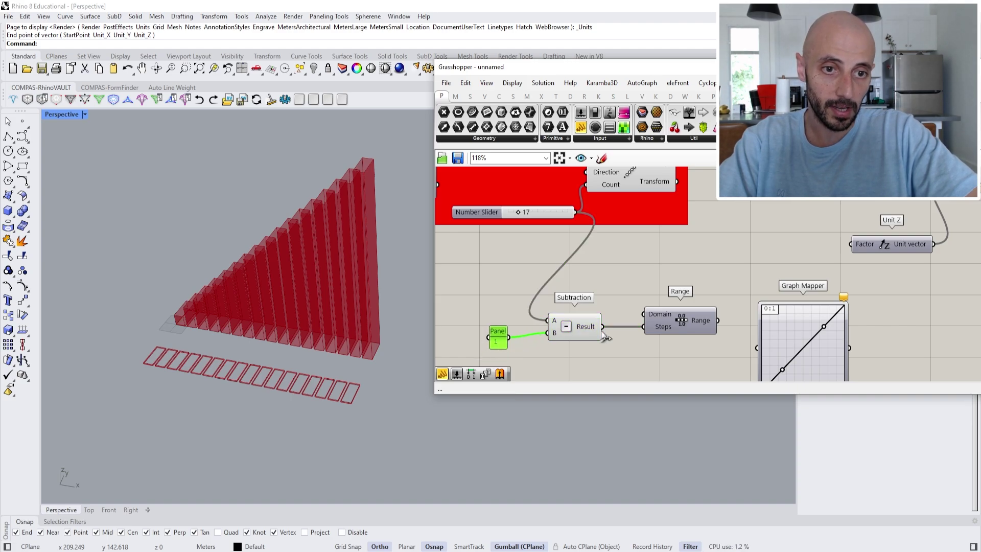
# - Wire the Range output into the Graph Mapper's input and align the Graph Mapper with the Range
pyautogui.moveTo(714, 322); pyautogui.dragTo(684, 303, button='right')
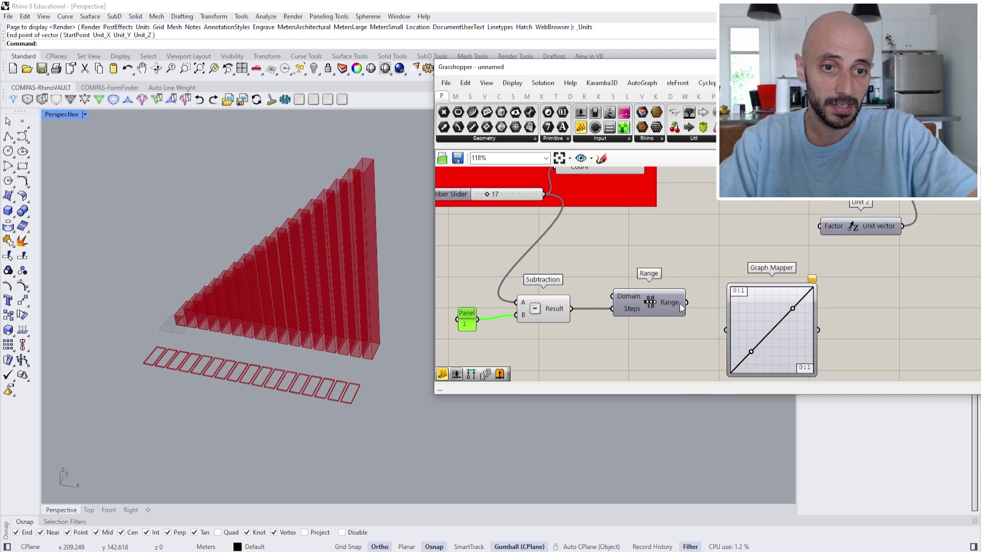
pyautogui.click(786, 320)
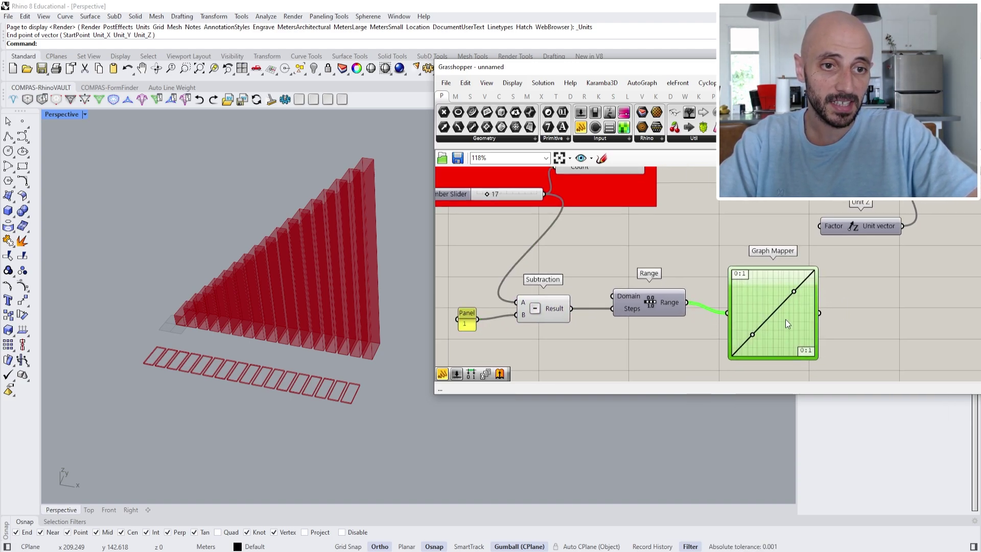
pyautogui.scroll(4, 774, 295)
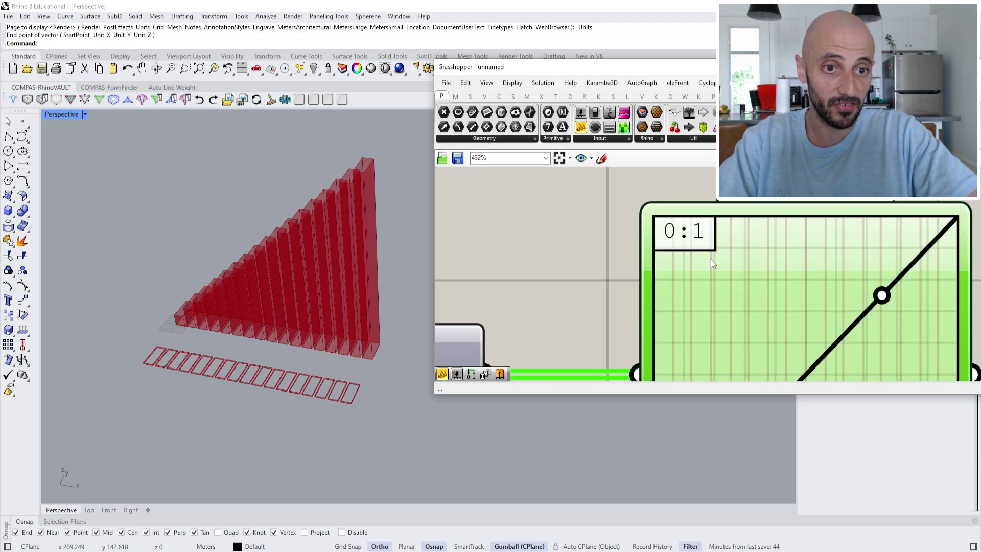
pyautogui.scroll(-4, 764, 266)
# - Shift the Extrude and Unit Z components to make room and add a Remap Numbers component after the Graph Mapper
pyautogui.scroll(-2, 854, 270)
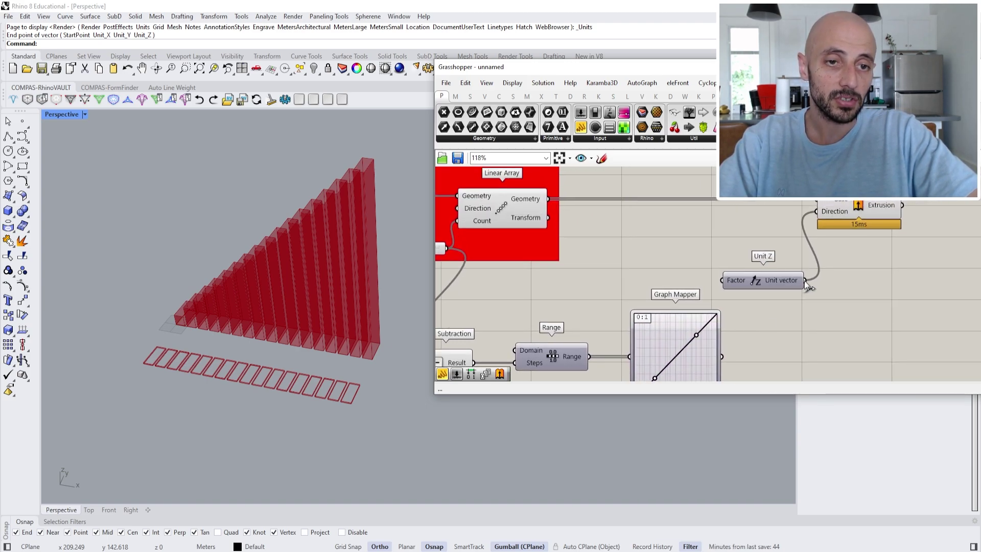
pyautogui.click(867, 228)
pyautogui.moveTo(868, 229); pyautogui.dragTo(917, 229)
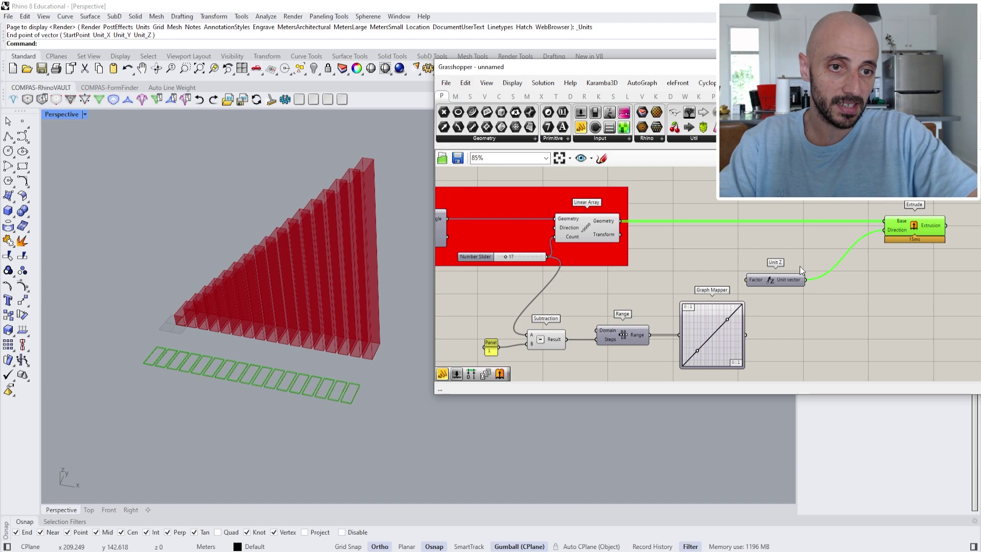
pyautogui.moveTo(787, 280); pyautogui.dragTo(847, 265)
pyautogui.doubleClick(787, 335)
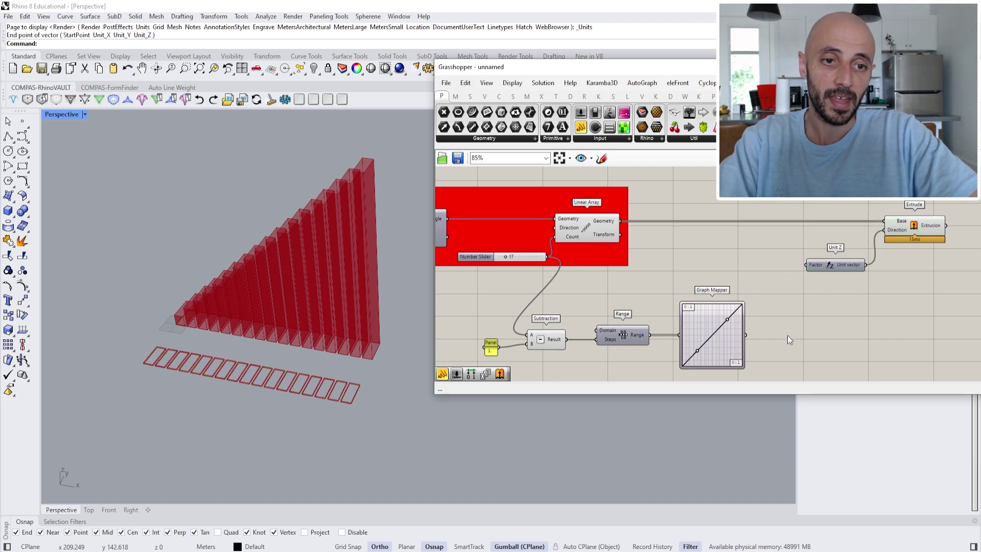
pyautogui.write('remap')
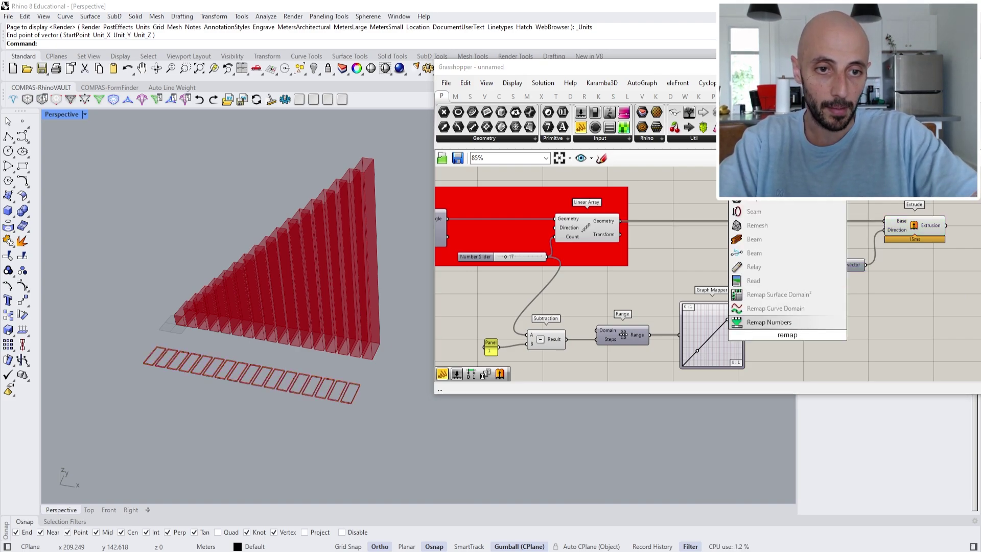
pyautogui.press('Return')
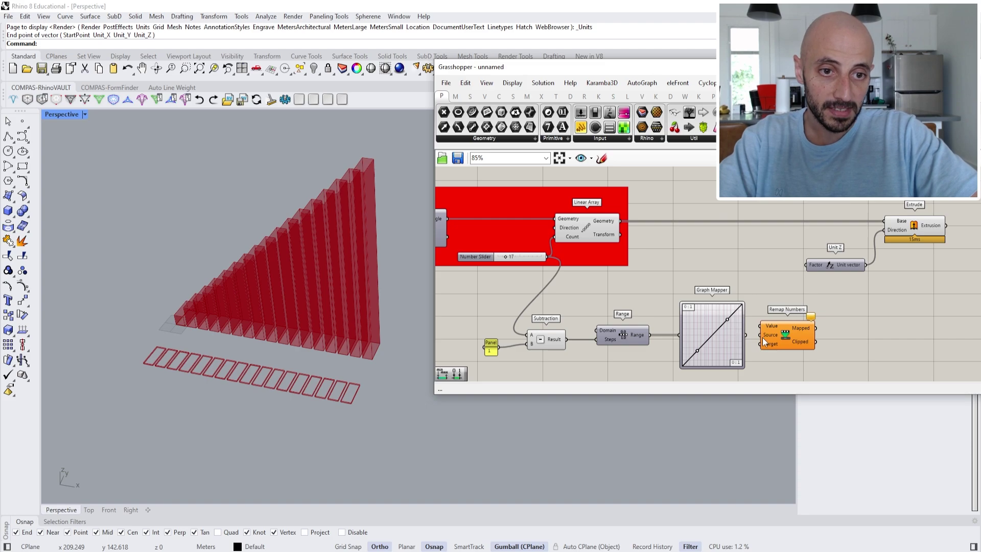
# - Wire the Graph Mapper's output into the Remap Numbers Value input and space the two components apart
pyautogui.scroll(3, 763, 342)
pyautogui.moveTo(724, 335); pyautogui.dragTo(742, 330)
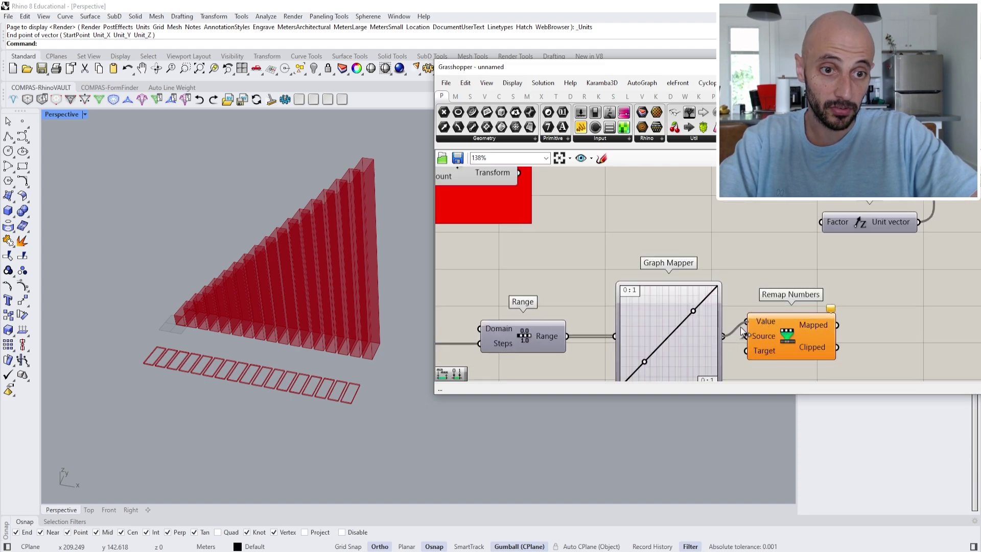
pyautogui.moveTo(763, 331); pyautogui.dragTo(737, 300, button='right')
pyautogui.moveTo(759, 316); pyautogui.dragTo(812, 320)
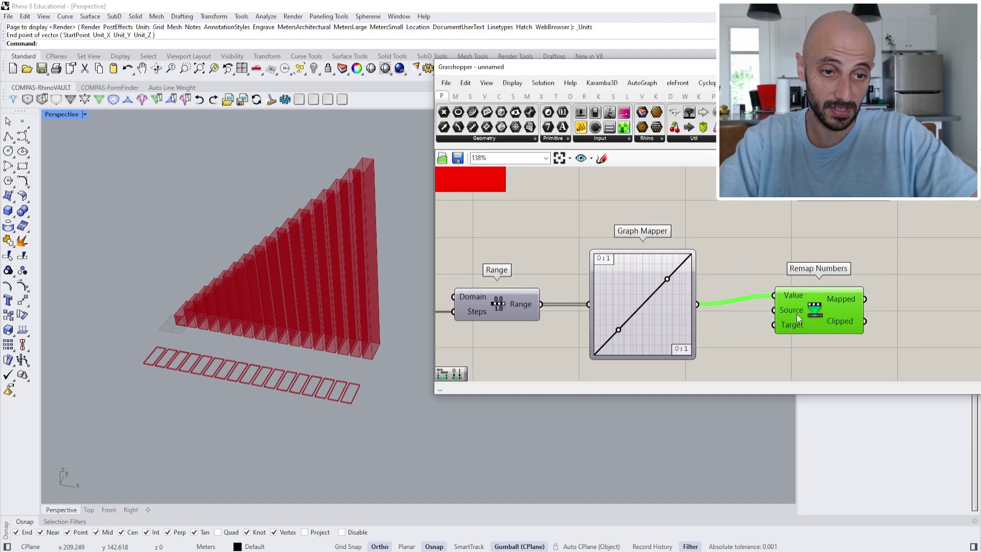
pyautogui.moveTo(796, 314); pyautogui.dragTo(781, 258, button='right')
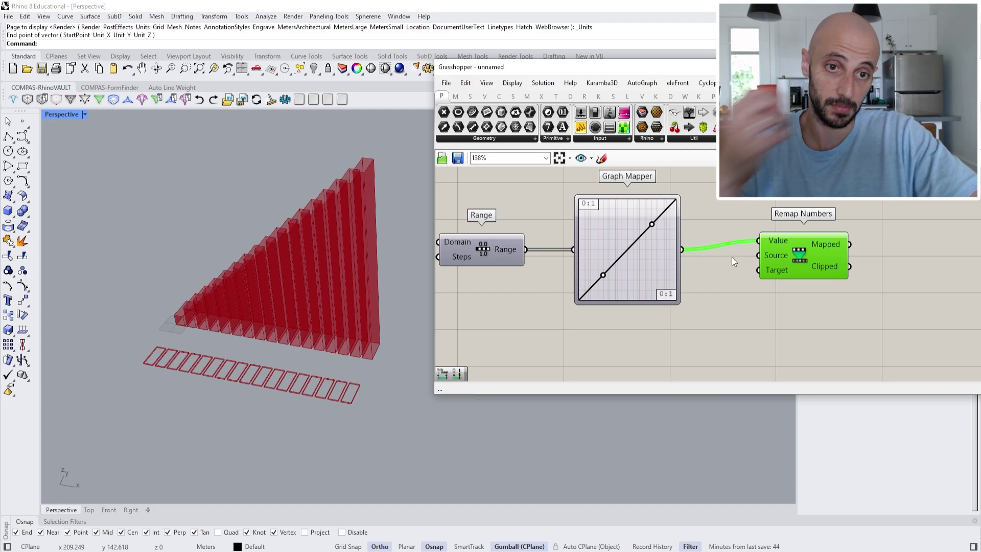
# - Add a Construct Domain component below Remap Numbers and wire its Domain output into the Target input
pyautogui.click(455, 96)
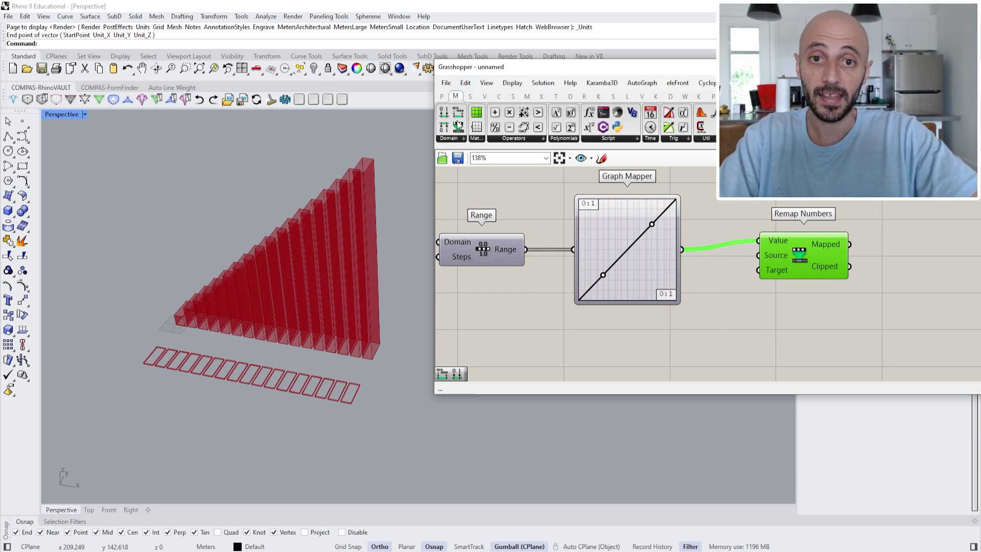
pyautogui.click(452, 139)
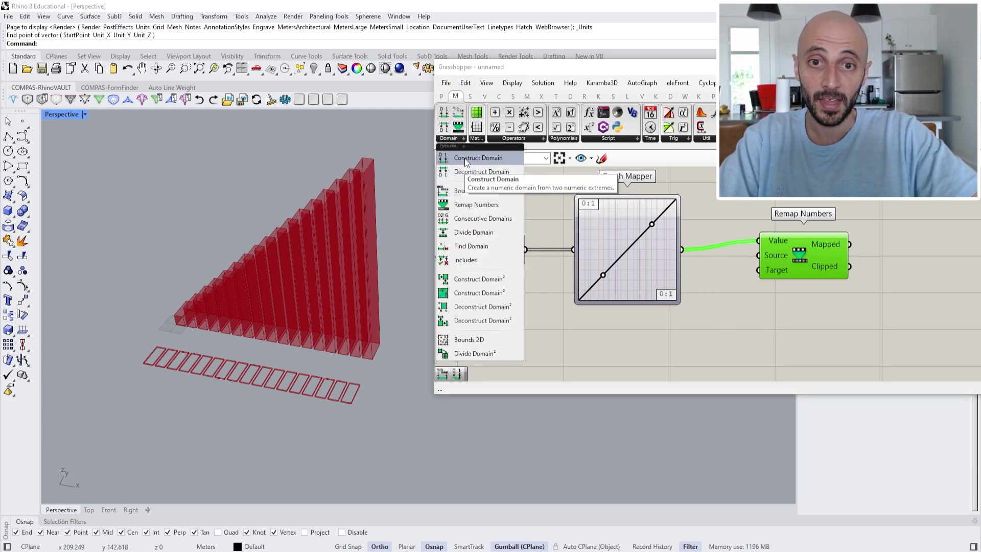
pyautogui.moveTo(739, 337); pyautogui.dragTo(768, 286)
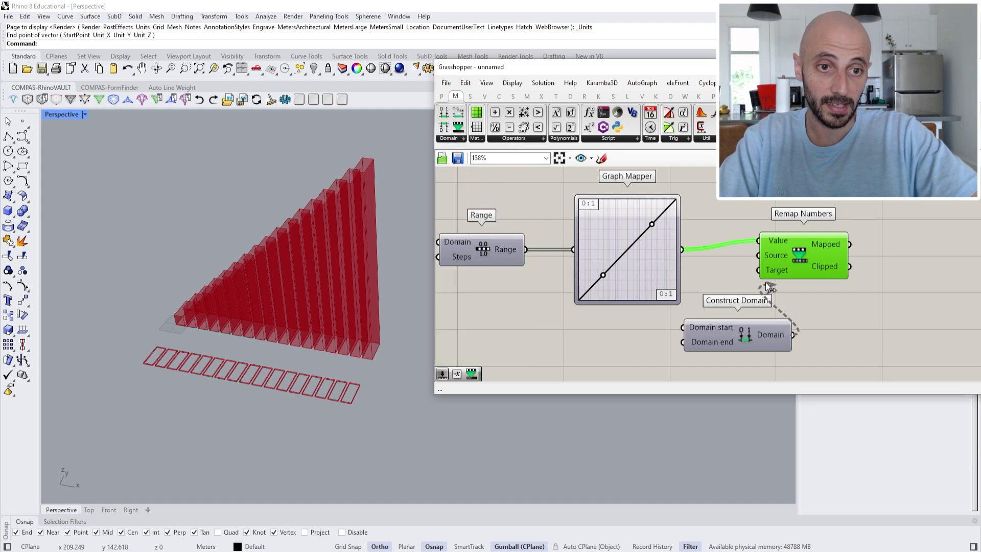
pyautogui.moveTo(754, 340); pyautogui.dragTo(747, 284, button='right')
pyautogui.moveTo(747, 284); pyautogui.dragTo(751, 321)
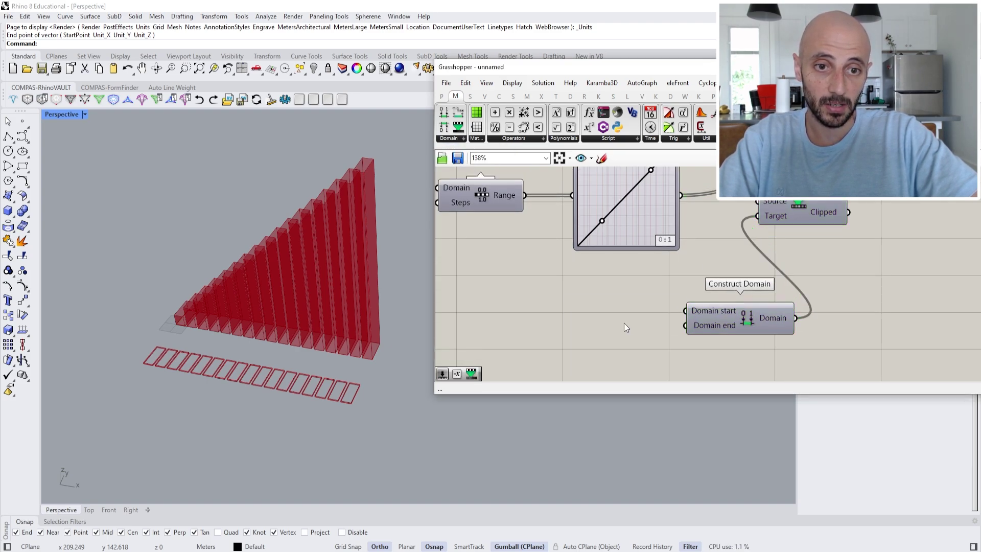
# - Add number sliders of 0 and 50 and wire them into Construct Domain's Domain start and Domain end
pyautogui.doubleClick(624, 323)
pyautogui.write('0')
pyautogui.press('Return')
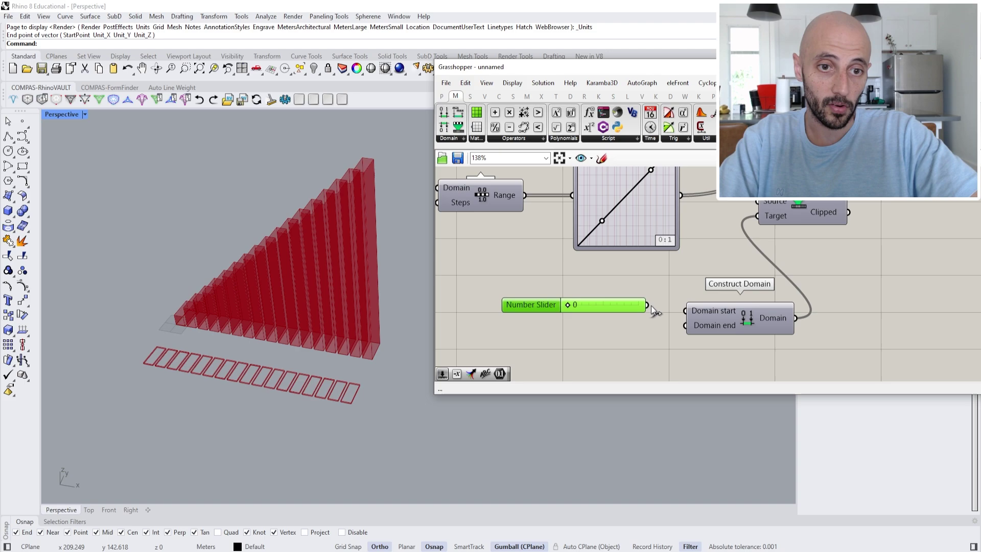
pyautogui.doubleClick(584, 355)
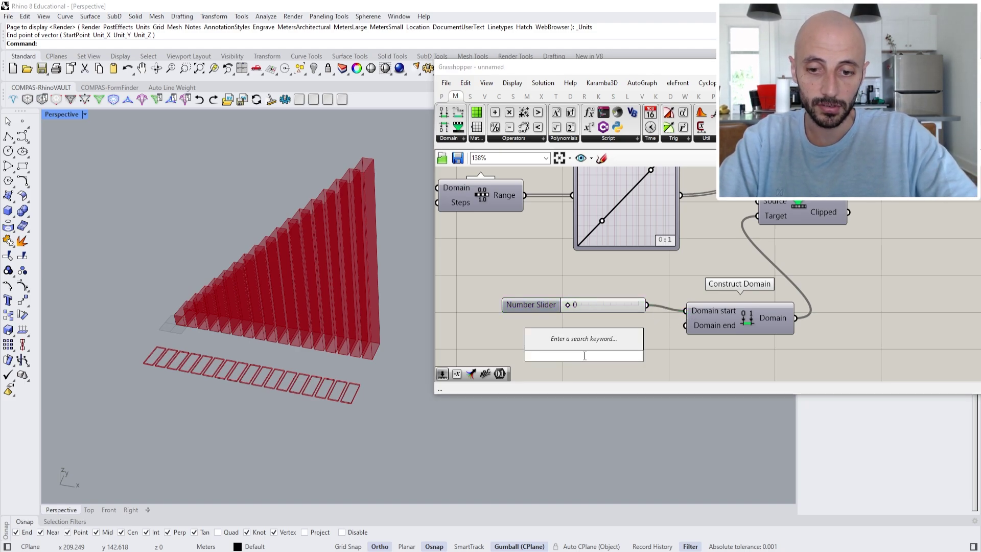
pyautogui.write('50')
pyautogui.press('Return')
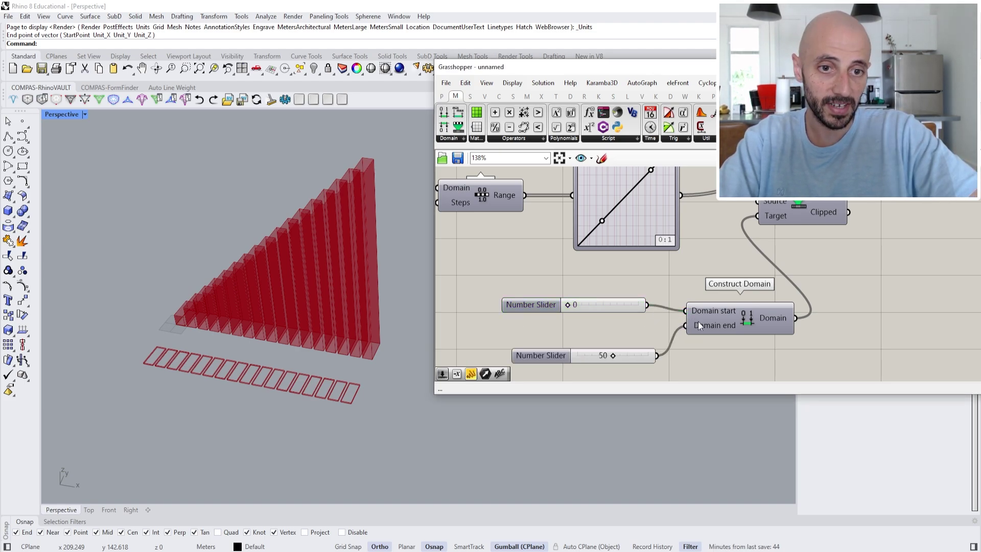
# - Wire the Remap Numbers Mapped output into the Unit Z Factor input and set the domain start slider to 1
pyautogui.scroll(-4, 709, 307)
pyautogui.moveTo(772, 244); pyautogui.dragTo(754, 306, button='right')
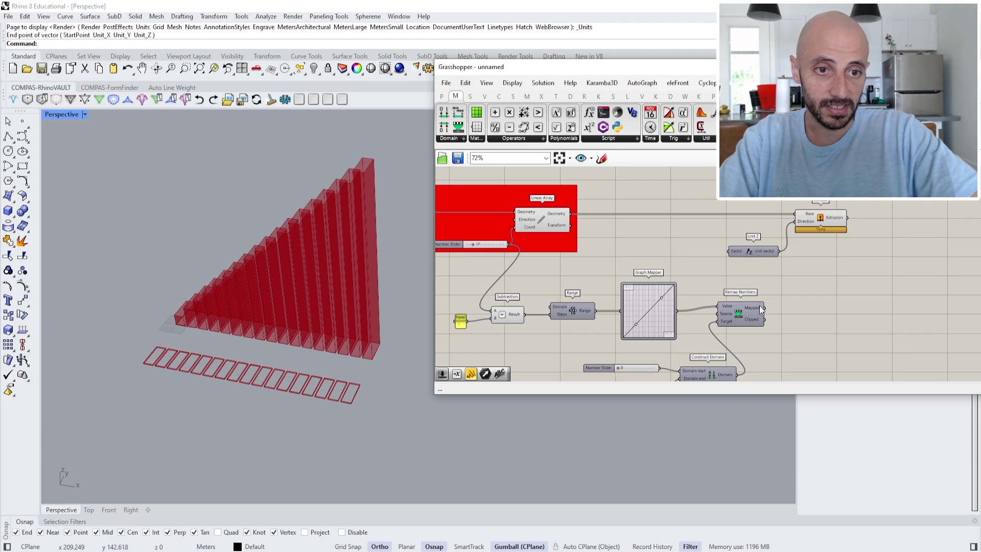
pyautogui.moveTo(727, 250); pyautogui.dragTo(727, 250)
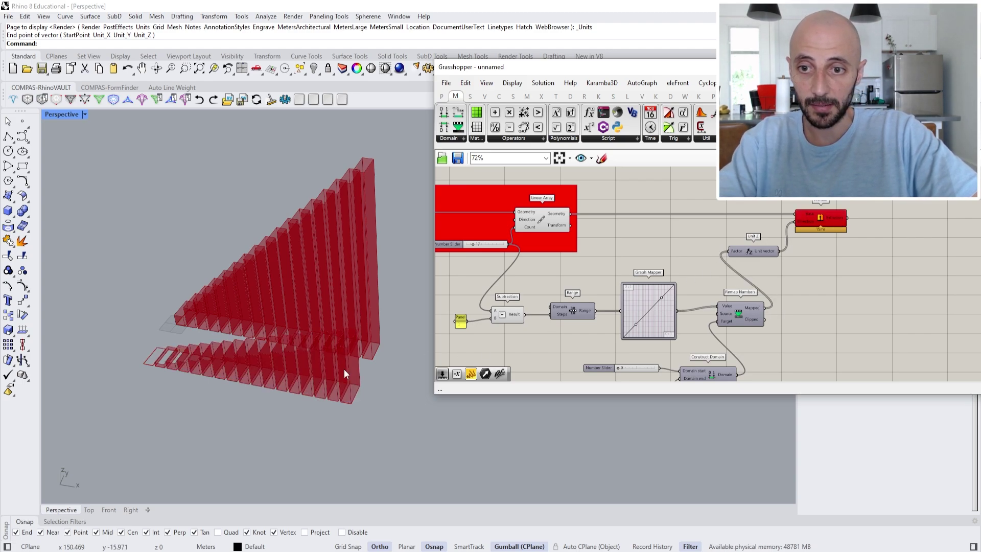
pyautogui.scroll(4, 640, 337)
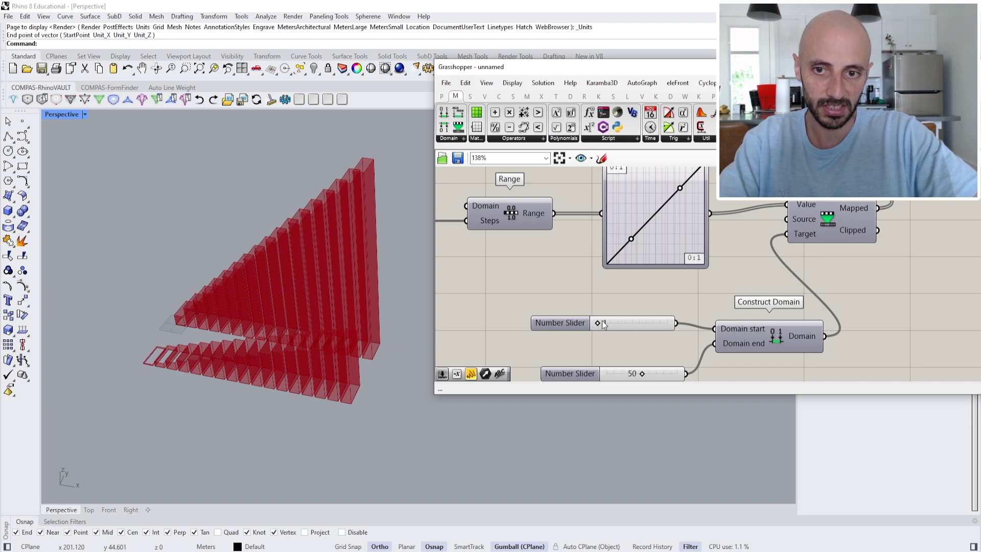
pyautogui.scroll(-3, 602, 320)
# - Set the Graph Mapper's graph type to Sine
pyautogui.rightClick(575, 312)
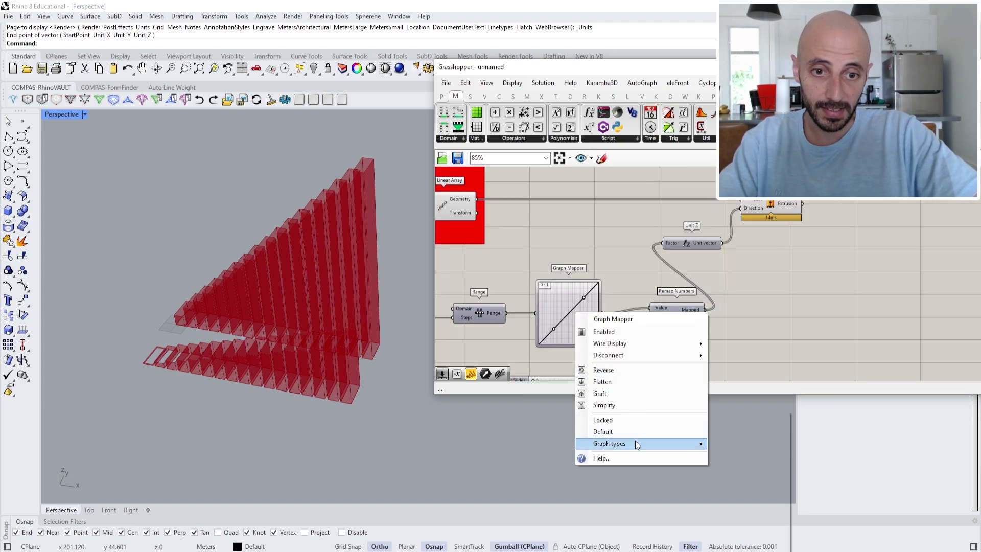
pyautogui.moveTo(639, 444)
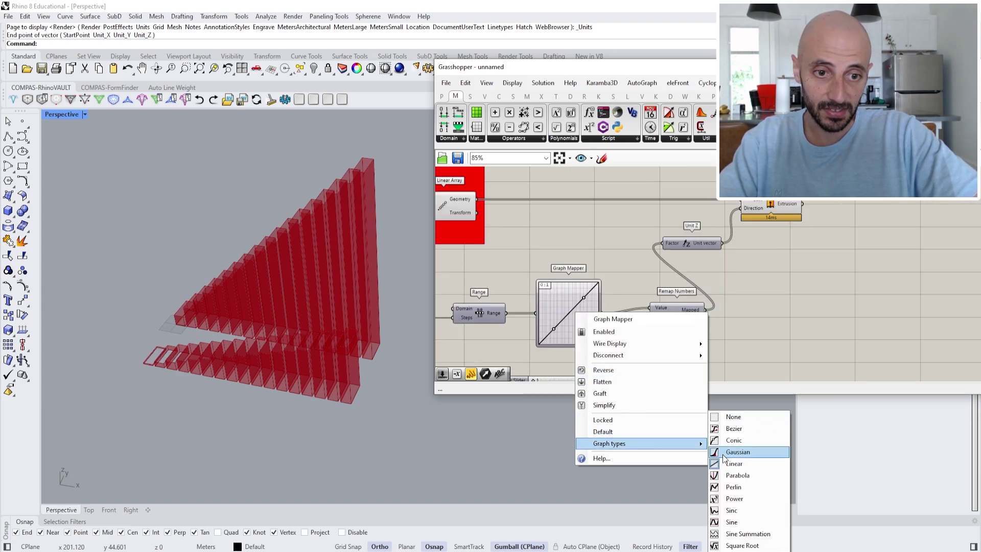
pyautogui.click(740, 520)
# - Set the domain end slider to 100 and shorten the Sine wave by moving its upper handle toward the graph's start
pyautogui.scroll(3, 676, 365)
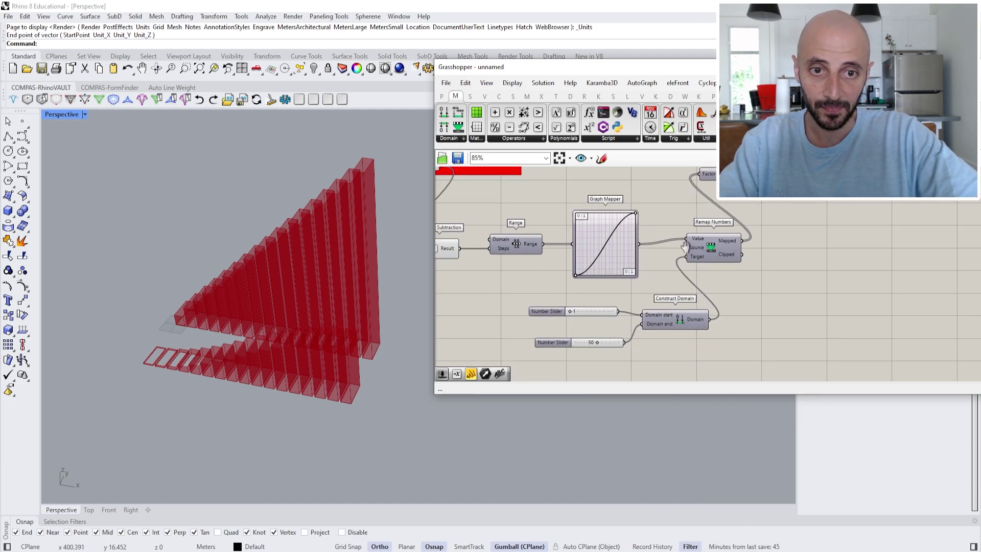
pyautogui.moveTo(594, 336); pyautogui.dragTo(665, 331)
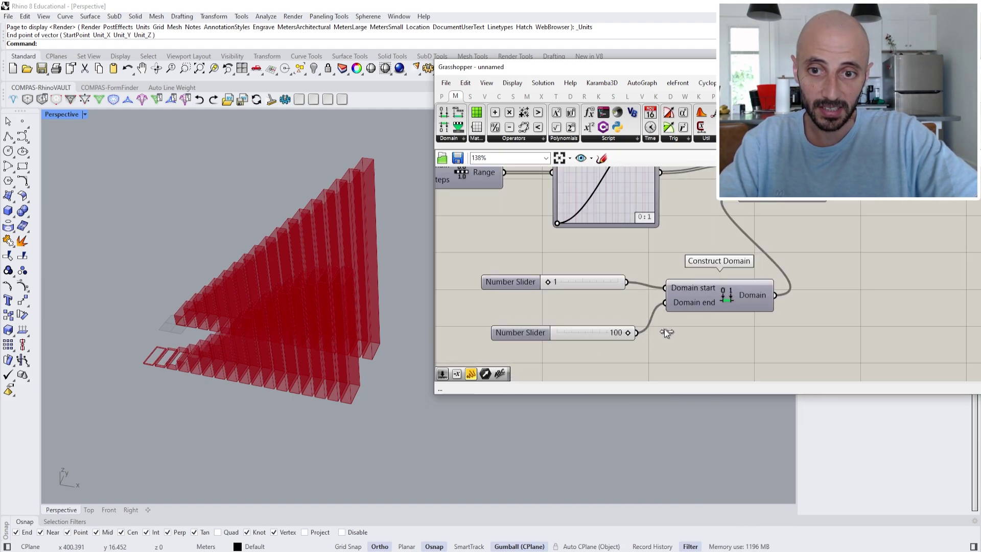
pyautogui.scroll(1, 659, 307)
pyautogui.scroll(2, 659, 286)
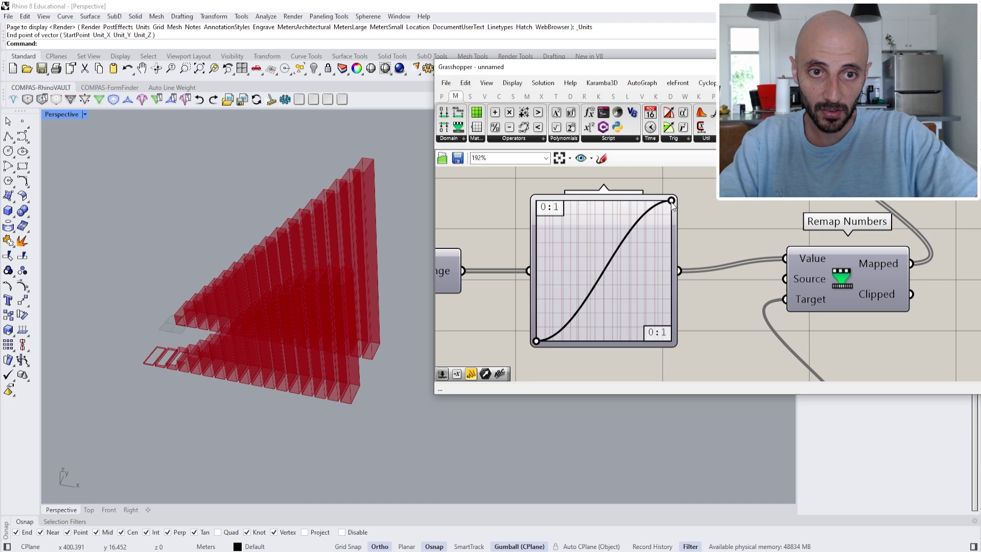
pyautogui.moveTo(672, 201); pyautogui.dragTo(593, 204)
# - Set the array count slider to 33 and fine-tune the Sine curve's upper handle in the Graph Mapper
pyautogui.scroll(-5, 707, 275)
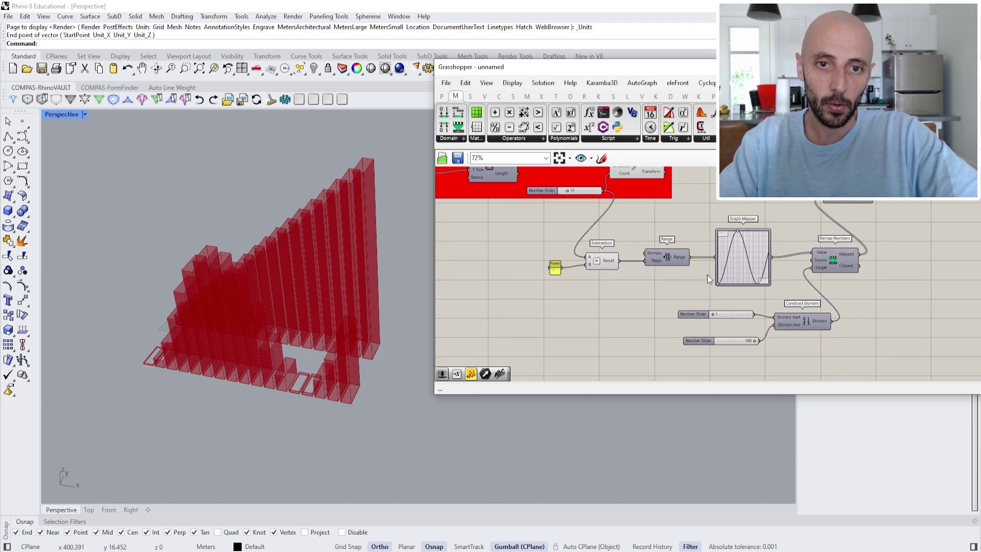
pyautogui.scroll(4, 605, 240)
pyautogui.moveTo(571, 222); pyautogui.dragTo(583, 221)
pyautogui.moveTo(267, 295); pyautogui.dragTo(360, 308, button='right')
pyautogui.moveTo(852, 278); pyautogui.dragTo(710, 229, button='right')
pyautogui.moveTo(810, 262); pyautogui.dragTo(803, 262)
# - Switch the Graph Mapper's graph type to Bezier and reshape its curve by moving both control handles
pyautogui.rightClick(849, 308)
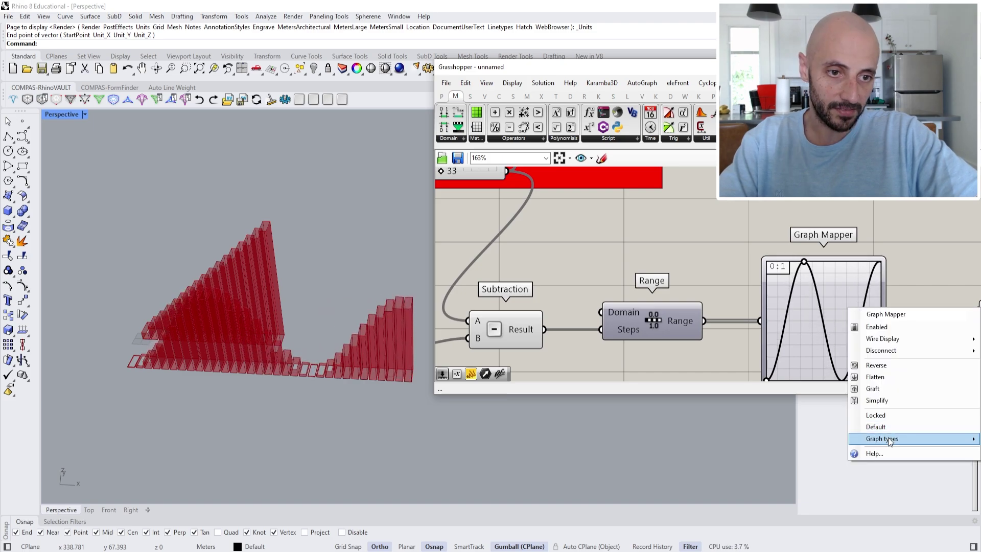
pyautogui.moveTo(884, 439)
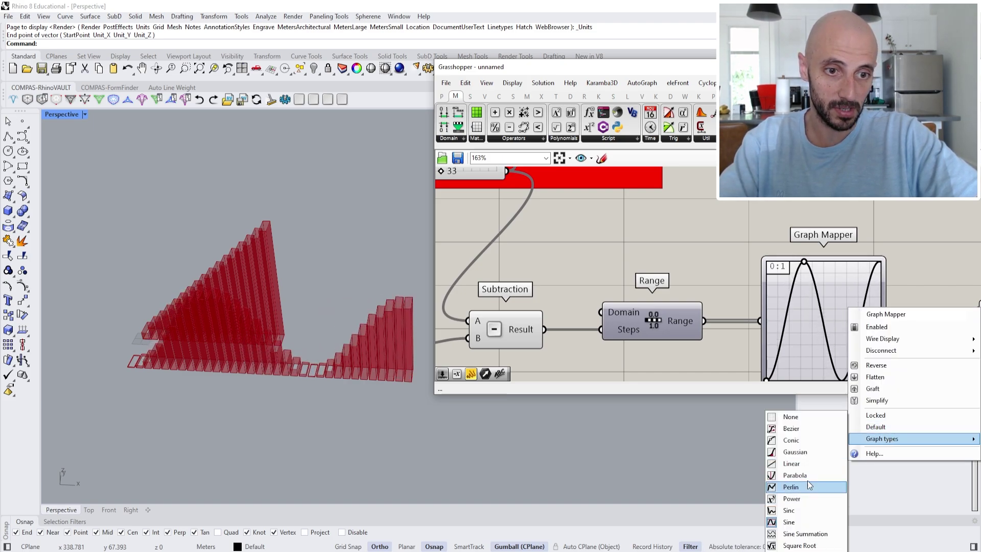
pyautogui.click(793, 433)
pyautogui.moveTo(853, 292); pyautogui.dragTo(813, 306)
pyautogui.moveTo(795, 350); pyautogui.dragTo(817, 347)
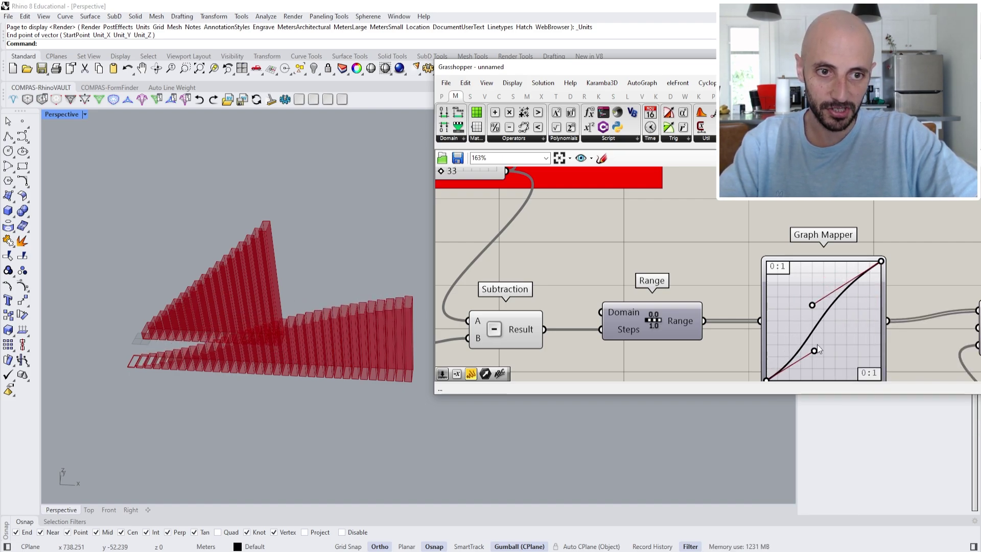
# - Set the Graph Mapper's graph type back to Sine
pyautogui.rightClick(818, 335)
pyautogui.moveTo(824, 466)
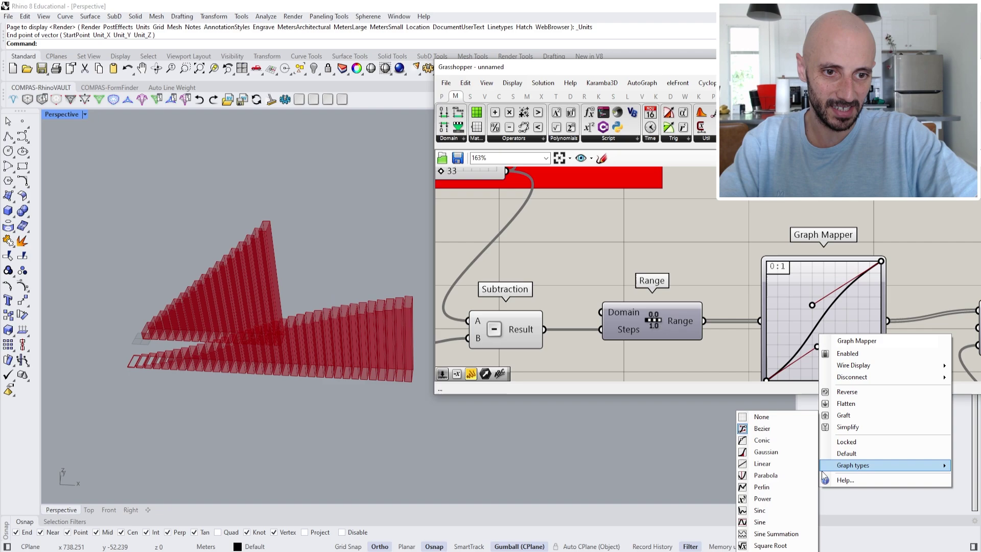
pyautogui.click(781, 522)
# - Add an Extrude component beside the blue group and wire the Linear Array's Geometry output into its Base input
pyautogui.scroll(-5, 799, 280)
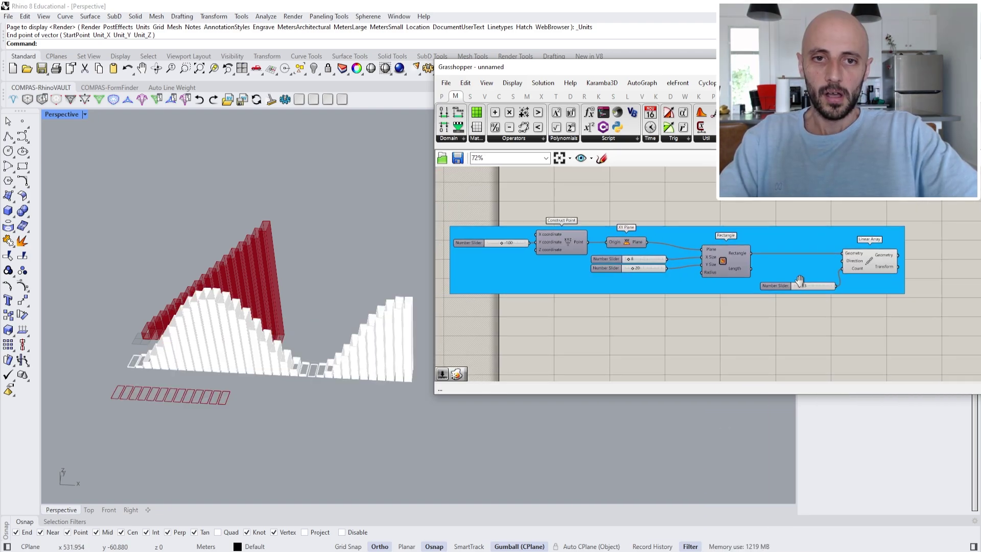
pyautogui.click(872, 272)
pyautogui.moveTo(874, 272); pyautogui.dragTo(795, 299, button='right')
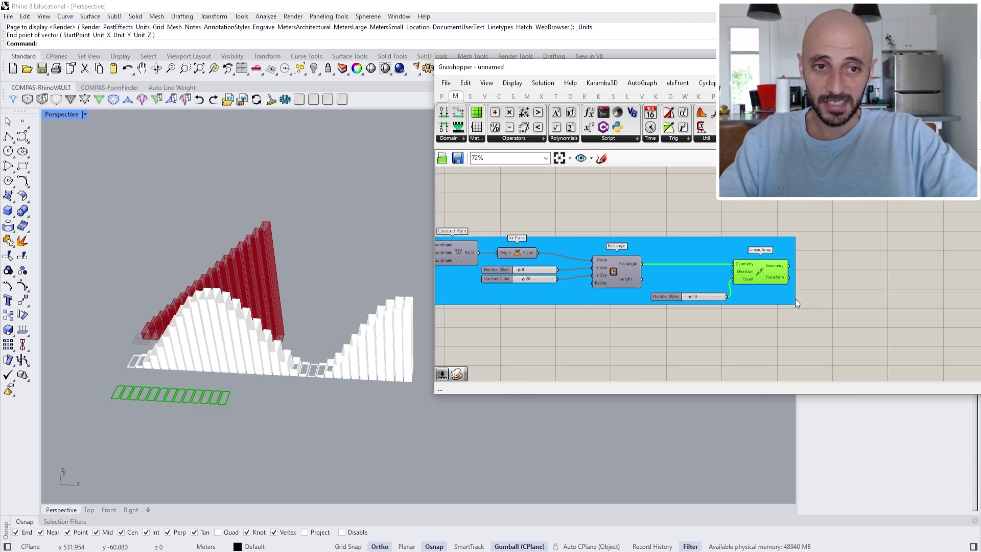
pyautogui.doubleClick(867, 278)
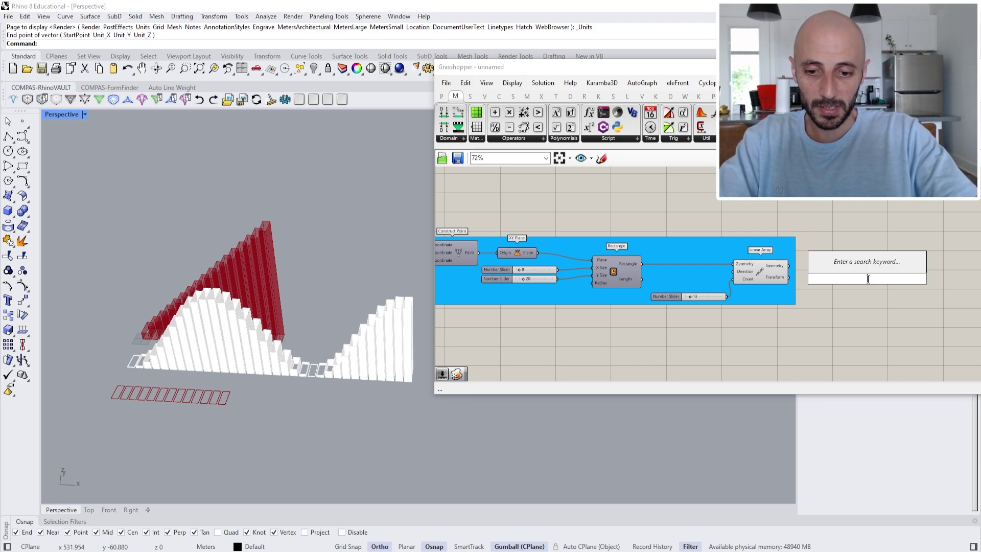
pyautogui.write('ext')
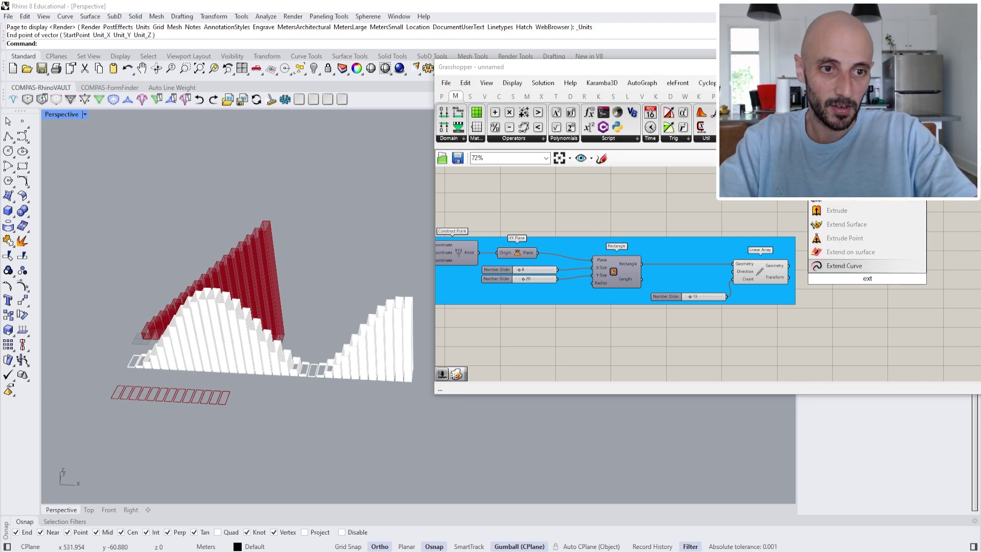
pyautogui.write('rue')
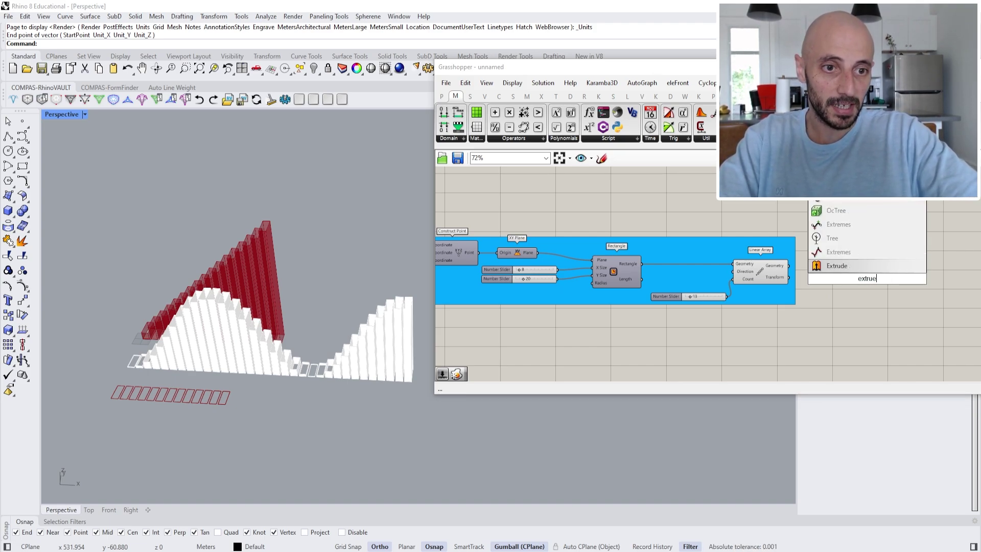
pyautogui.click(855, 266)
pyautogui.scroll(2, 861, 280)
pyautogui.moveTo(860, 282); pyautogui.dragTo(715, 303, button='right')
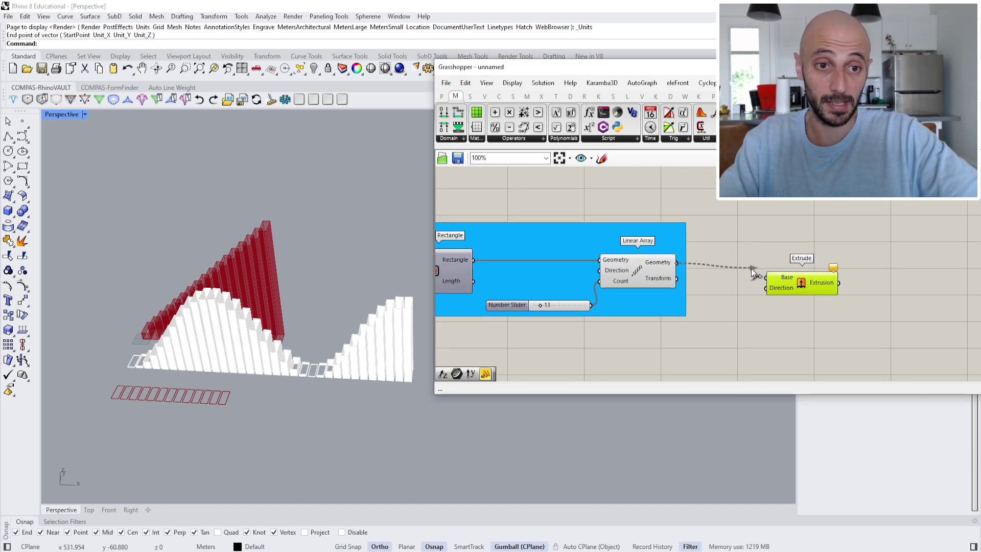
pyautogui.moveTo(772, 281); pyautogui.dragTo(841, 266)
# - Add a Unit Z component, wire its Unit vector output into the Extrude Direction input and place it below Extrude
pyautogui.doubleClick(793, 303)
pyautogui.write('unit')
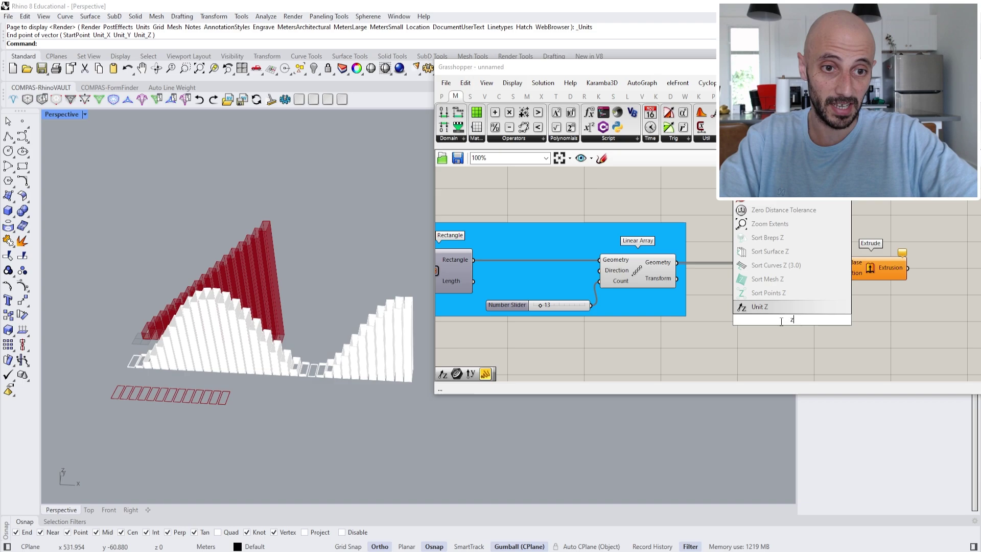
pyautogui.click(772, 307)
pyautogui.moveTo(835, 286); pyautogui.dragTo(835, 274)
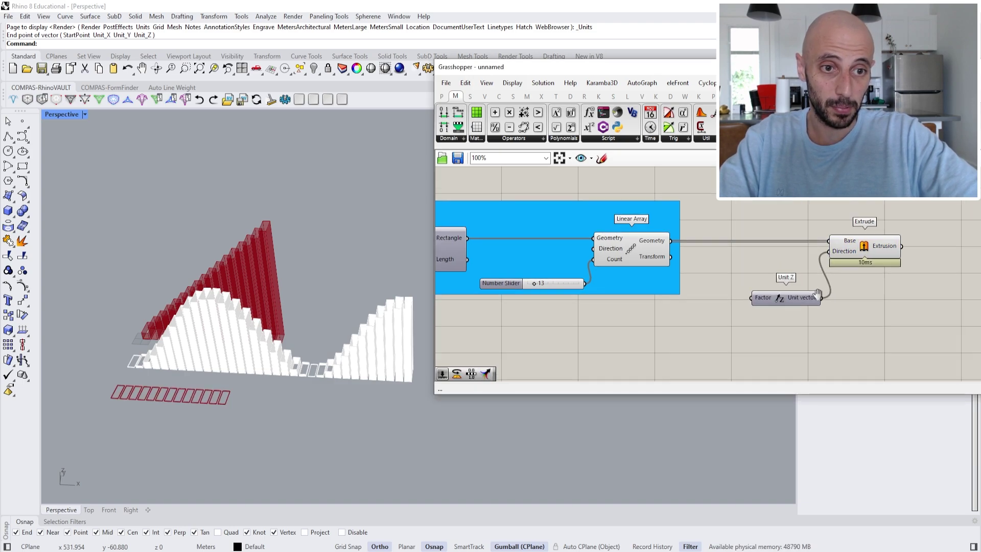
pyautogui.click(802, 295)
# - Place a Gene Pool component on the canvas below the blue group, near the Unit Z component
pyautogui.click(442, 96)
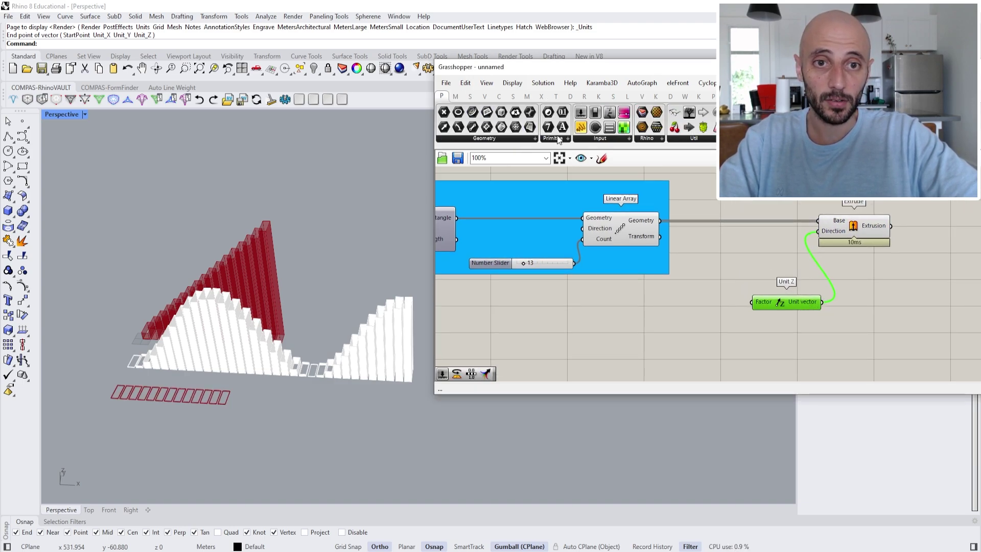
pyautogui.click(607, 138)
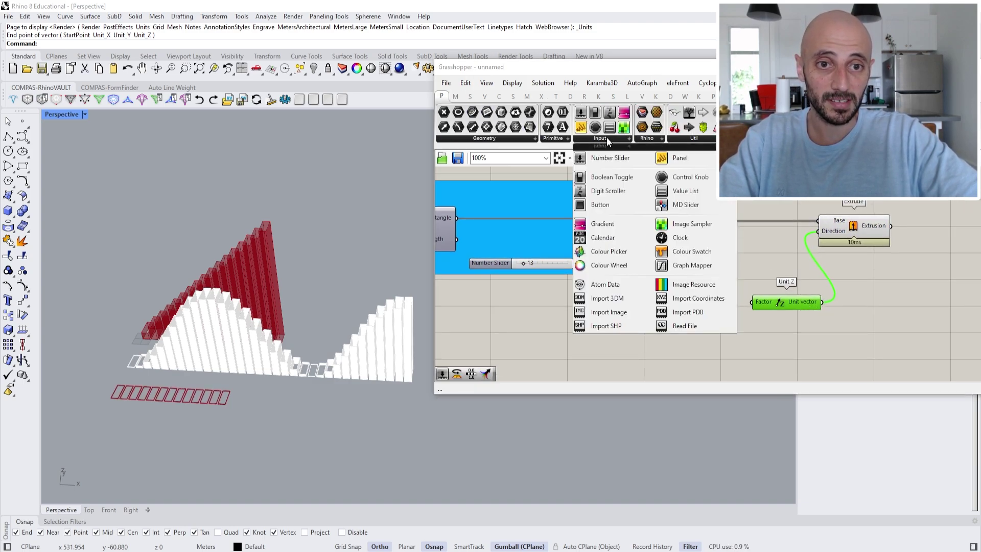
pyautogui.click(685, 144)
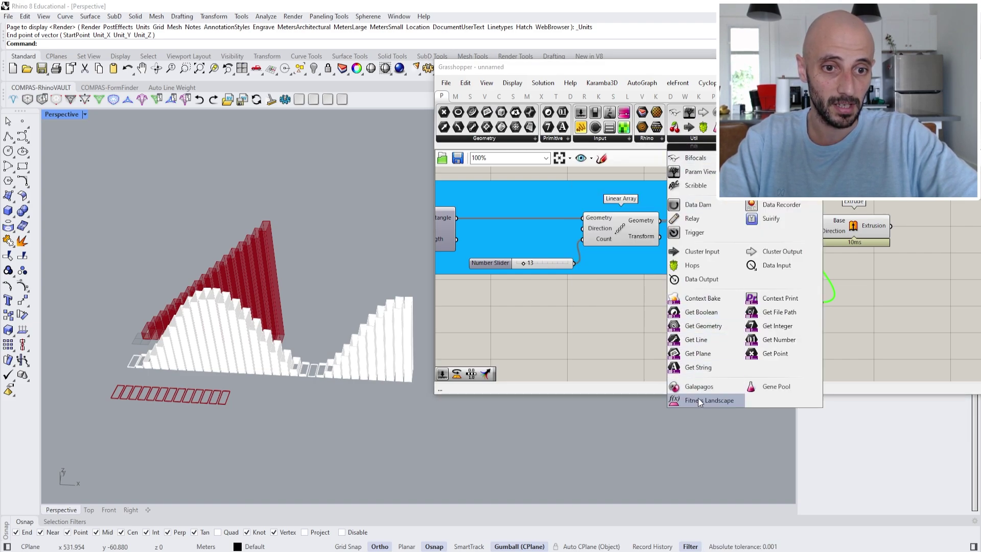
pyautogui.moveTo(776, 387); pyautogui.dragTo(663, 335)
pyautogui.moveTo(658, 252); pyautogui.dragTo(652, 307, button='right')
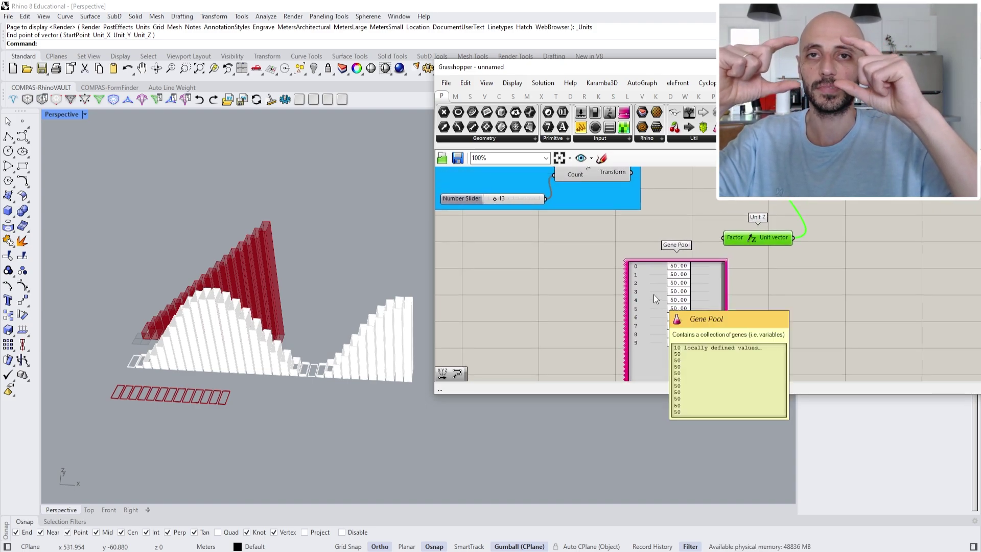
# - Set the Gene Pool's gene count to 13 and its maximum to 150
pyautogui.rightClick(654, 295)
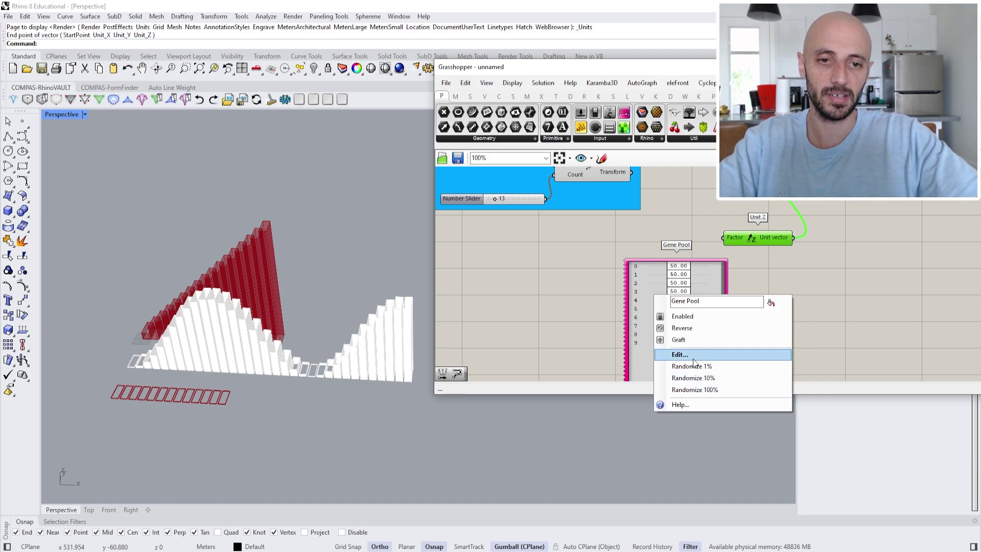
pyautogui.click(692, 356)
pyautogui.click(737, 318)
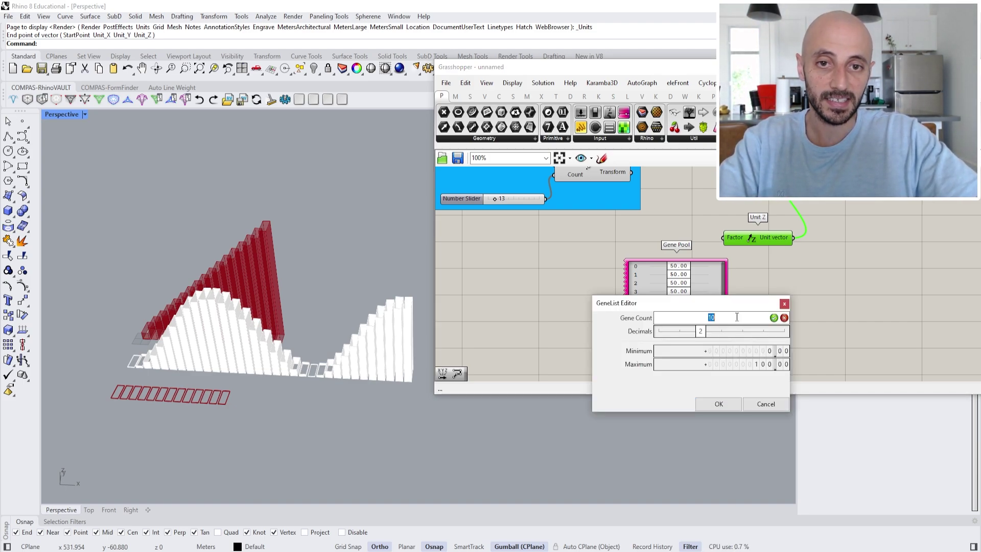
pyautogui.write('13')
pyautogui.press('Return')
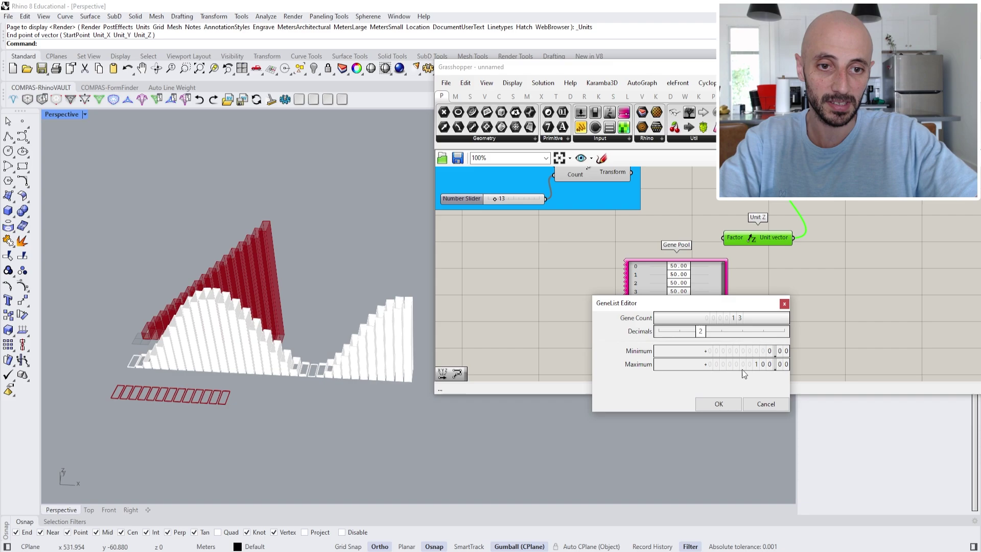
pyautogui.click(742, 367)
pyautogui.write('150')
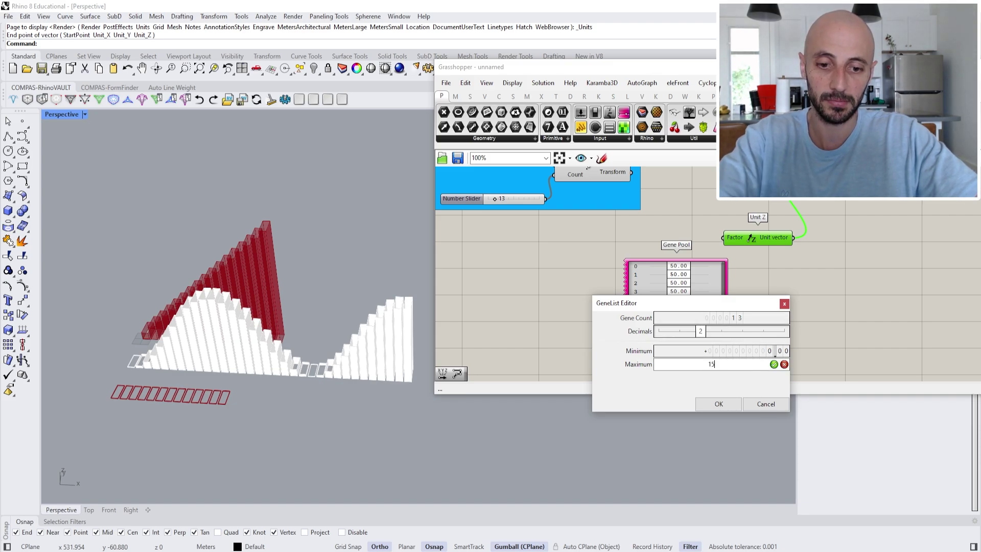
pyautogui.click(774, 364)
pyautogui.click(717, 404)
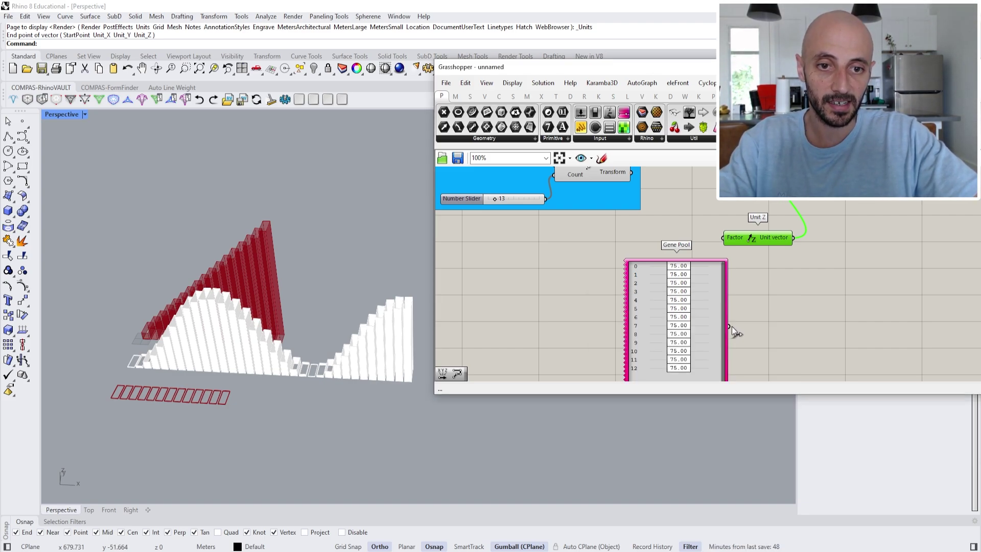
# - Wire the Gene Pool output into the Unit Z Factor input and position the Gene Pool in front of Unit Z
pyautogui.moveTo(732, 326); pyautogui.dragTo(723, 238)
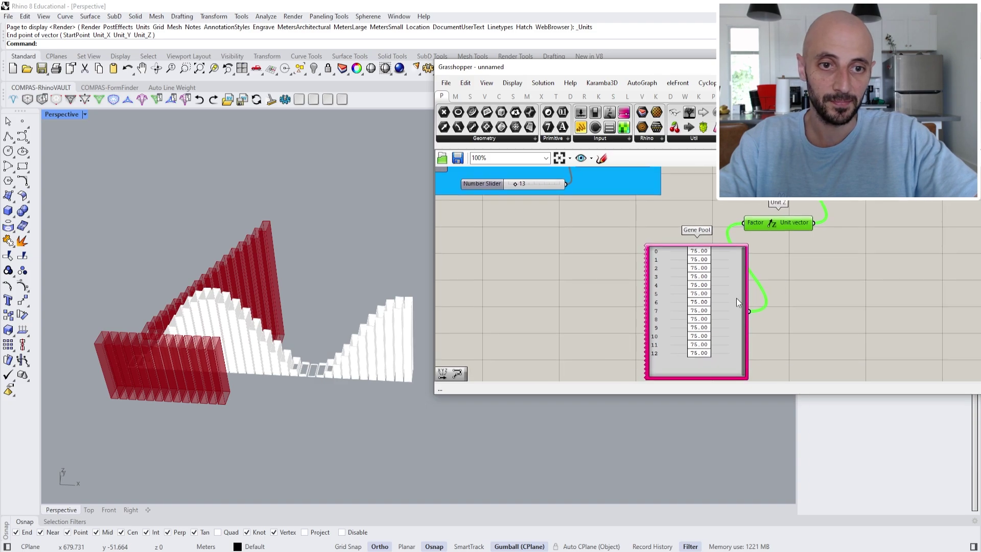
pyautogui.moveTo(737, 298); pyautogui.dragTo(676, 261)
pyautogui.moveTo(675, 260); pyautogui.dragTo(682, 309, button='right')
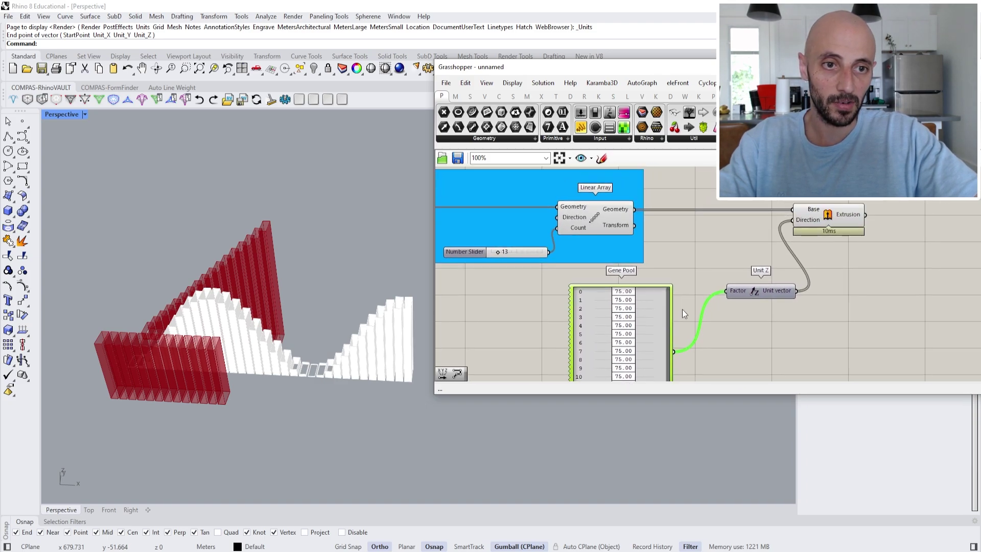
# - Randomize the Gene Pool values by 100% and adjust gene 2 to 82.47
pyautogui.rightClick(641, 333)
pyautogui.click(680, 427)
pyautogui.scroll(3, 648, 368)
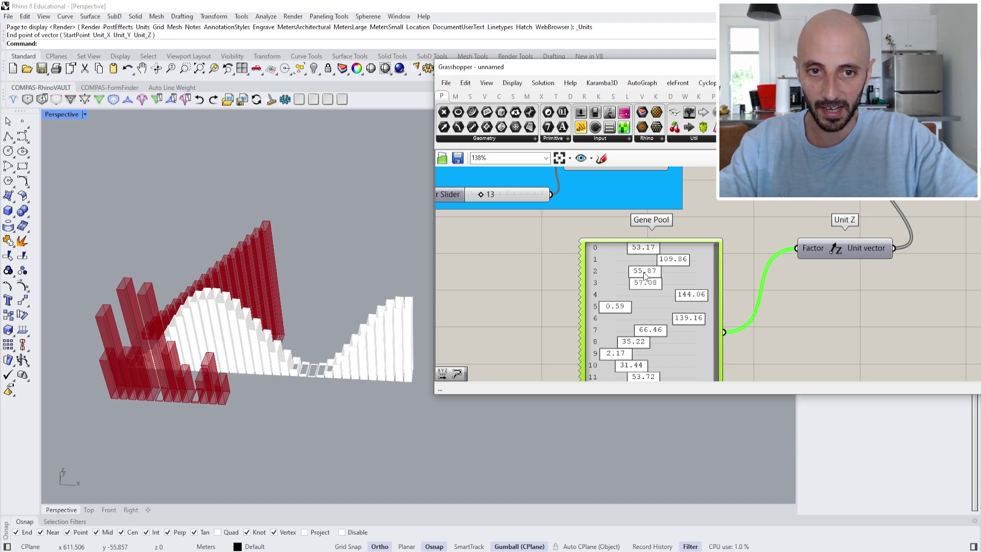
pyautogui.moveTo(645, 274)
pyautogui.mouseDown()
pyautogui.moveTo(659, 274)
pyautogui.moveTo(647, 274)
pyautogui.moveTo(654, 282)
pyautogui.mouseUp()
# - Set the Gene Pool's minimum to -50 and raise gene 10 to about 36
pyautogui.rightClick(650, 322)
pyautogui.click(689, 380)
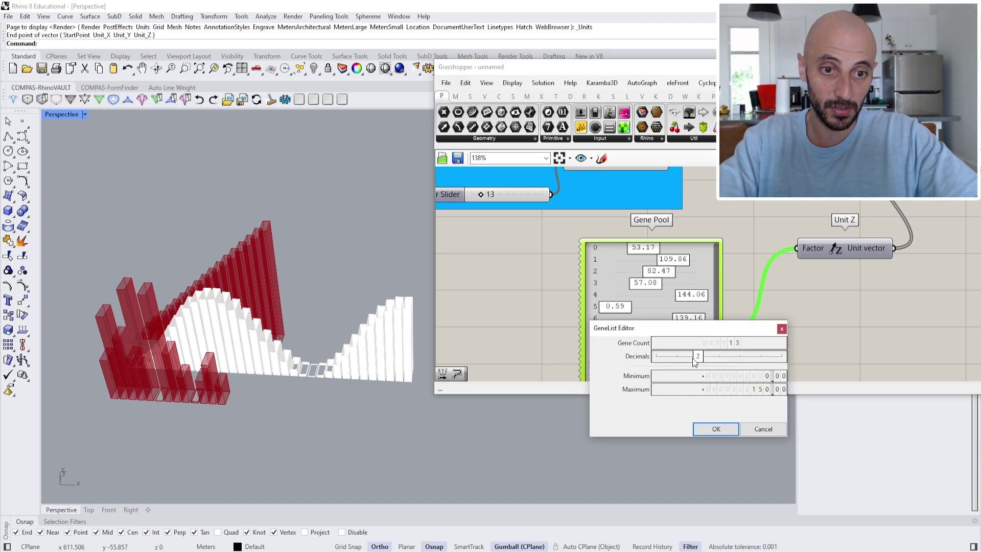
pyautogui.doubleClick(733, 375)
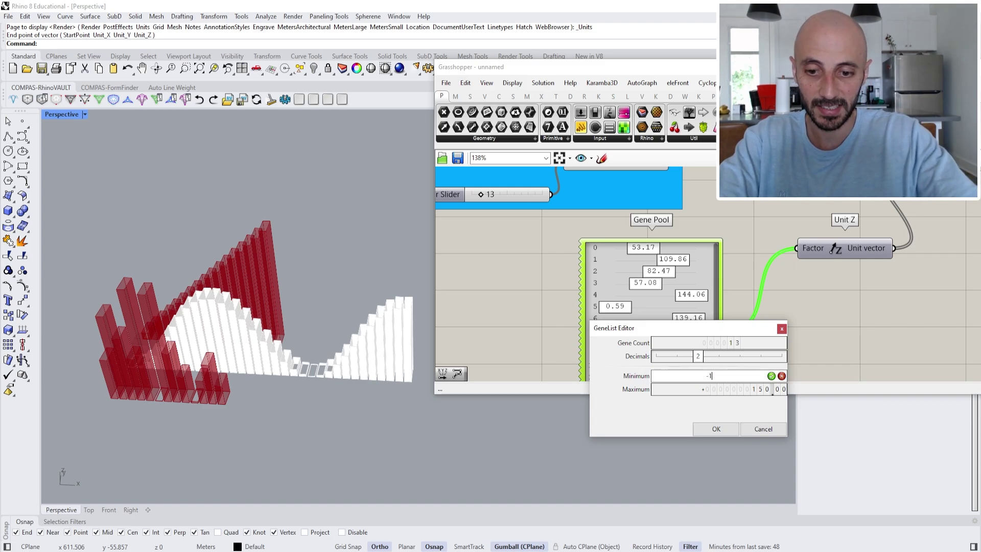
pyautogui.write('-50')
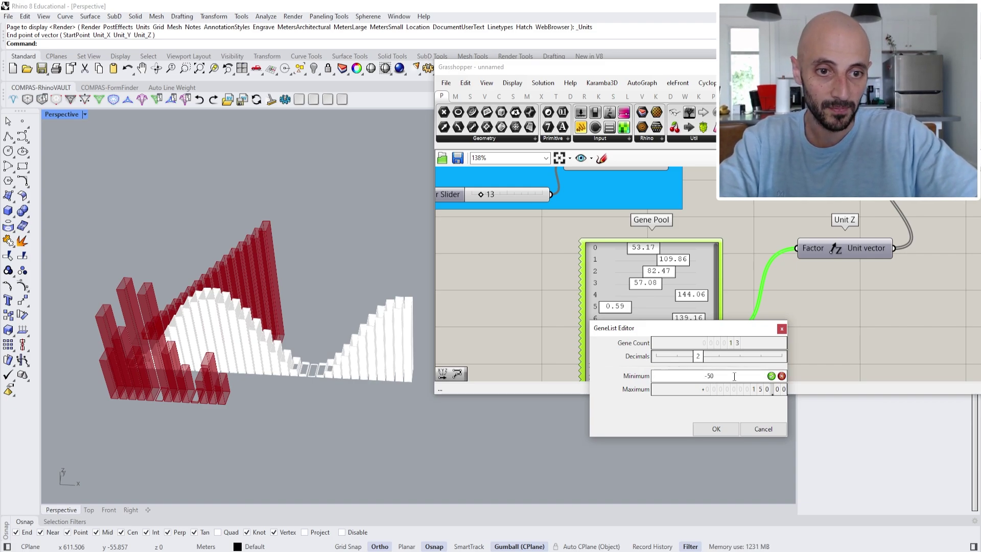
pyautogui.press('Return')
pyautogui.click(697, 425)
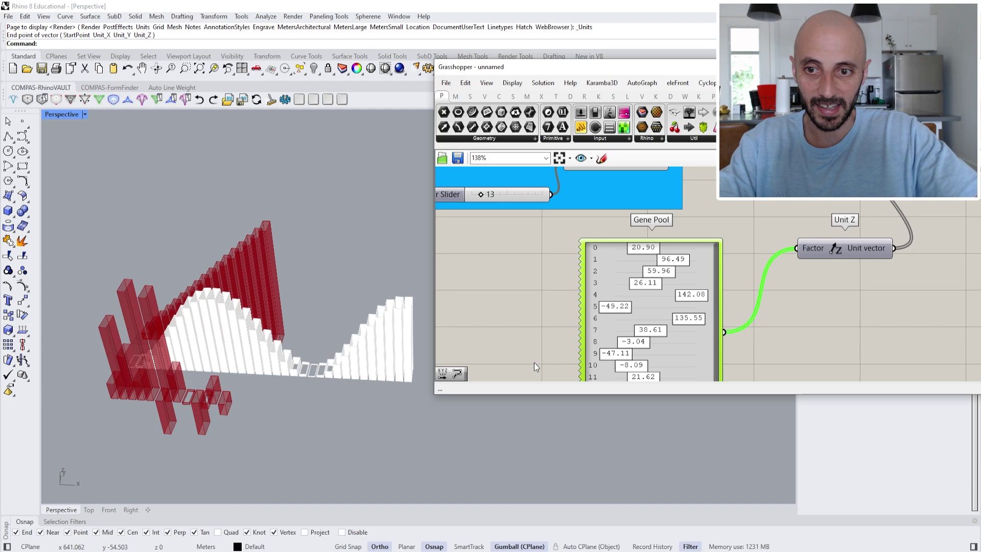
pyautogui.moveTo(213, 388); pyautogui.dragTo(256, 358, button='right')
pyautogui.moveTo(631, 366)
pyautogui.mouseDown()
pyautogui.moveTo(674, 366)
pyautogui.moveTo(626, 366)
pyautogui.mouseUp()
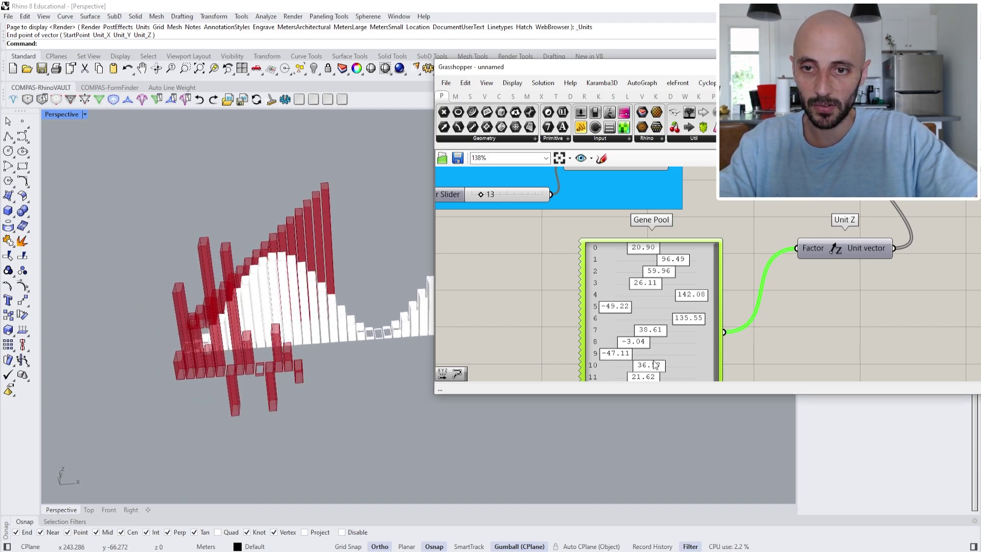
pyautogui.scroll(-8, 648, 356)
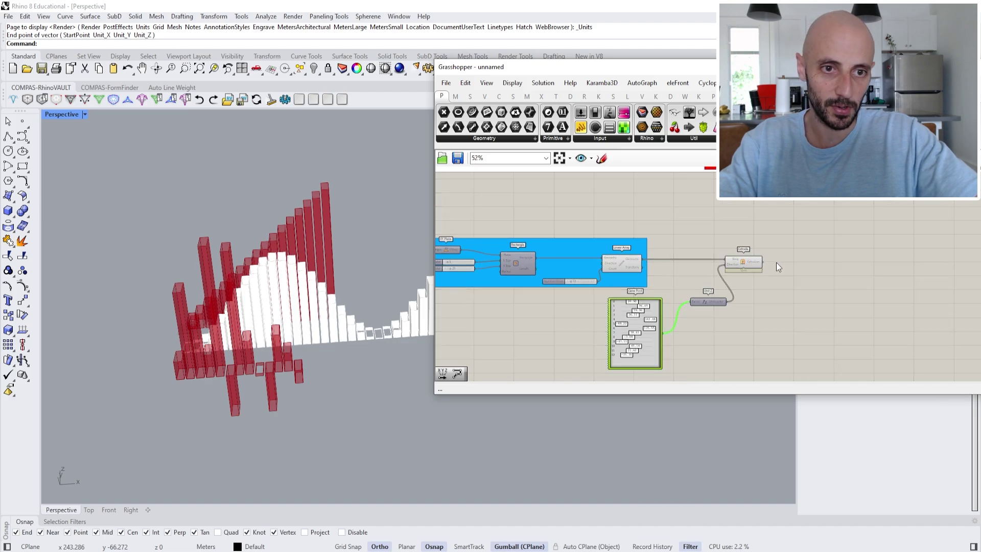
pyautogui.rightClick(769, 277)
pyautogui.moveTo(797, 390)
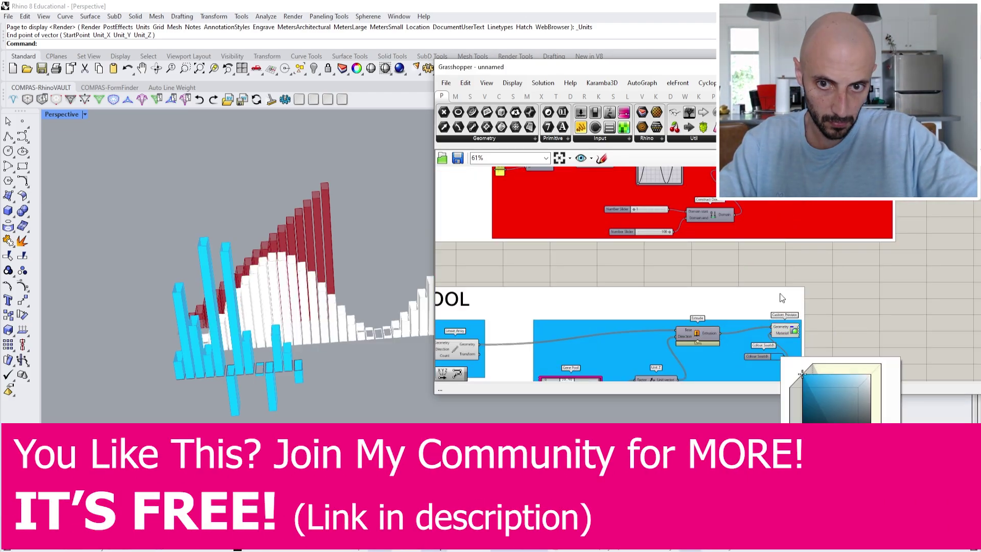
pyautogui.scroll(-3, 747, 283)
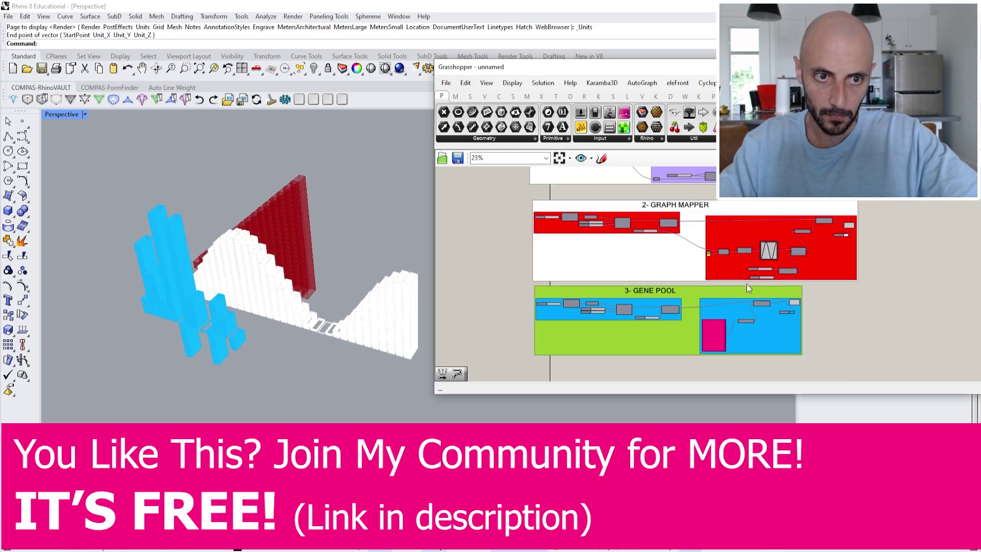
pyautogui.scroll(8, 747, 284)
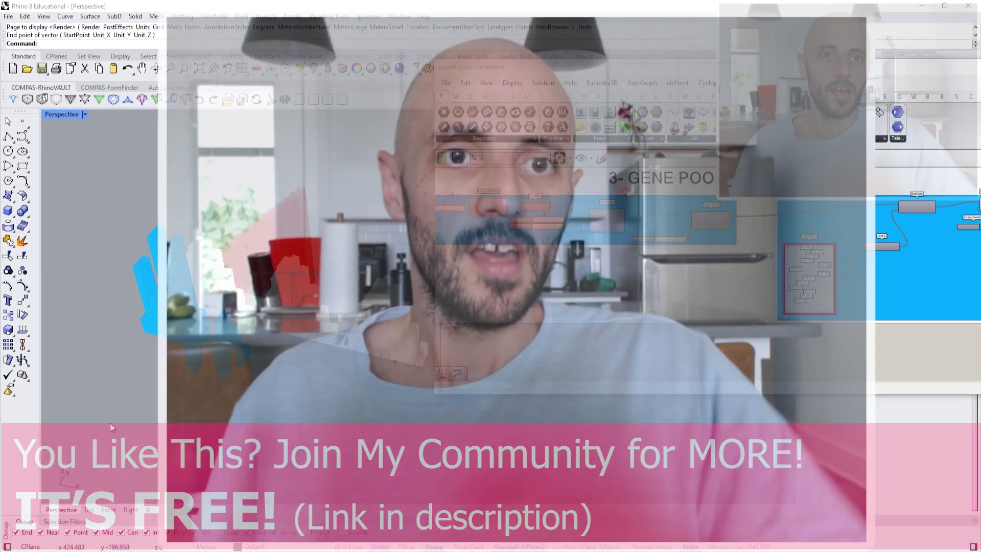